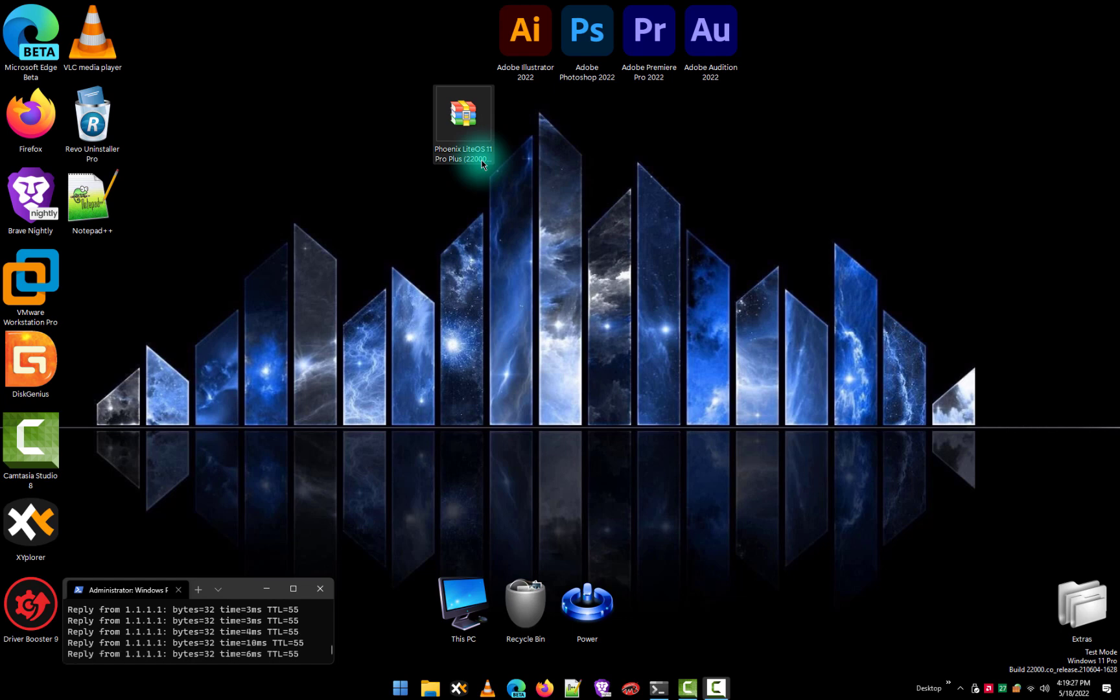
# Find cmd and launch the Command Prompt as administrator.
pyautogui.press('super')
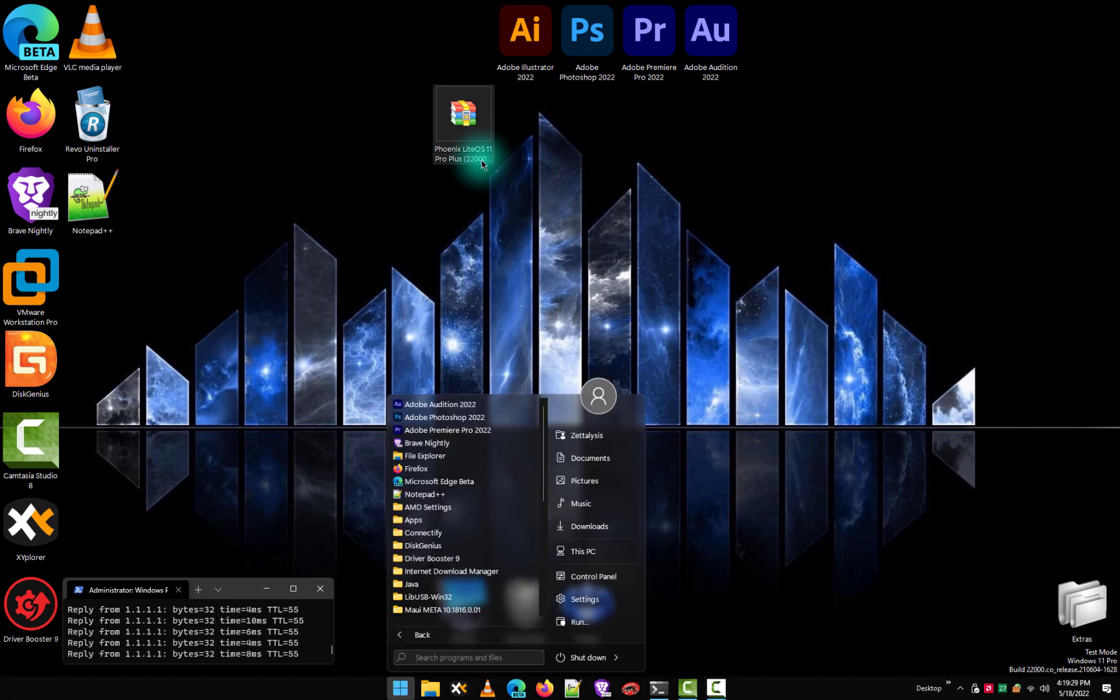
pyautogui.write('cmd')
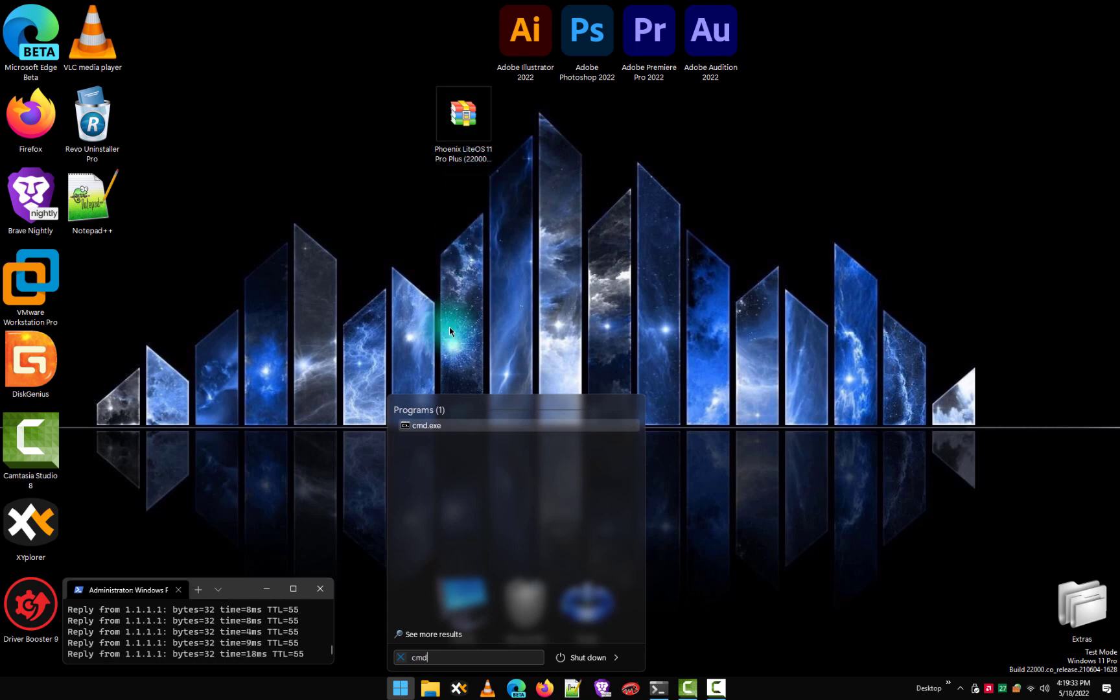
pyautogui.rightClick(432, 428)
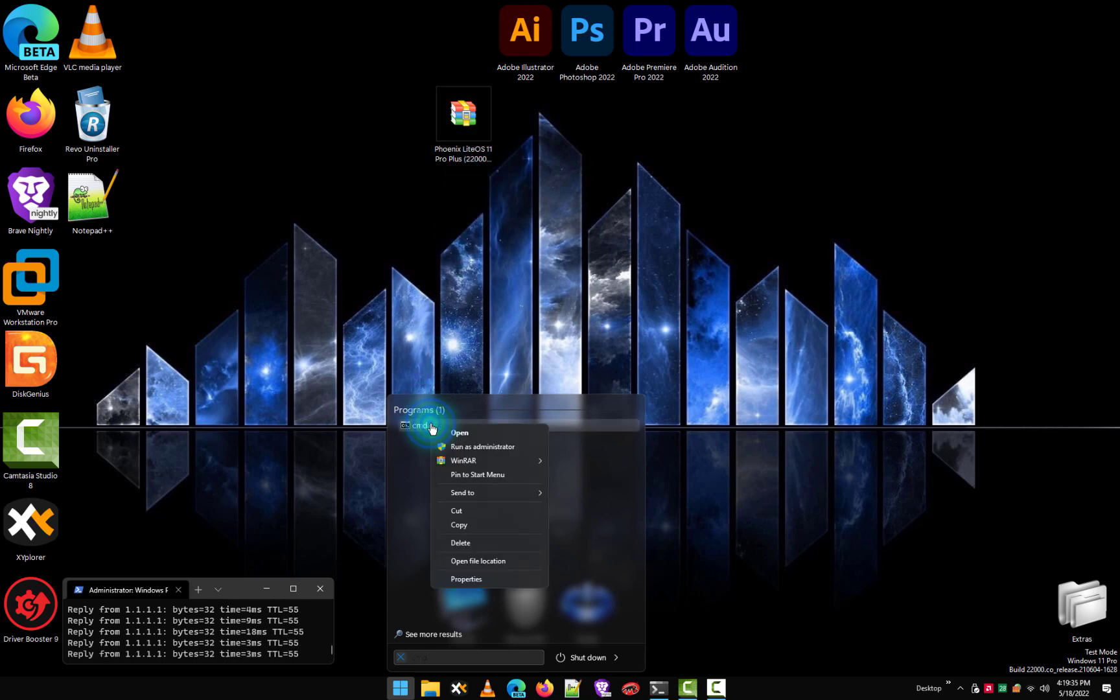
pyautogui.click(455, 449)
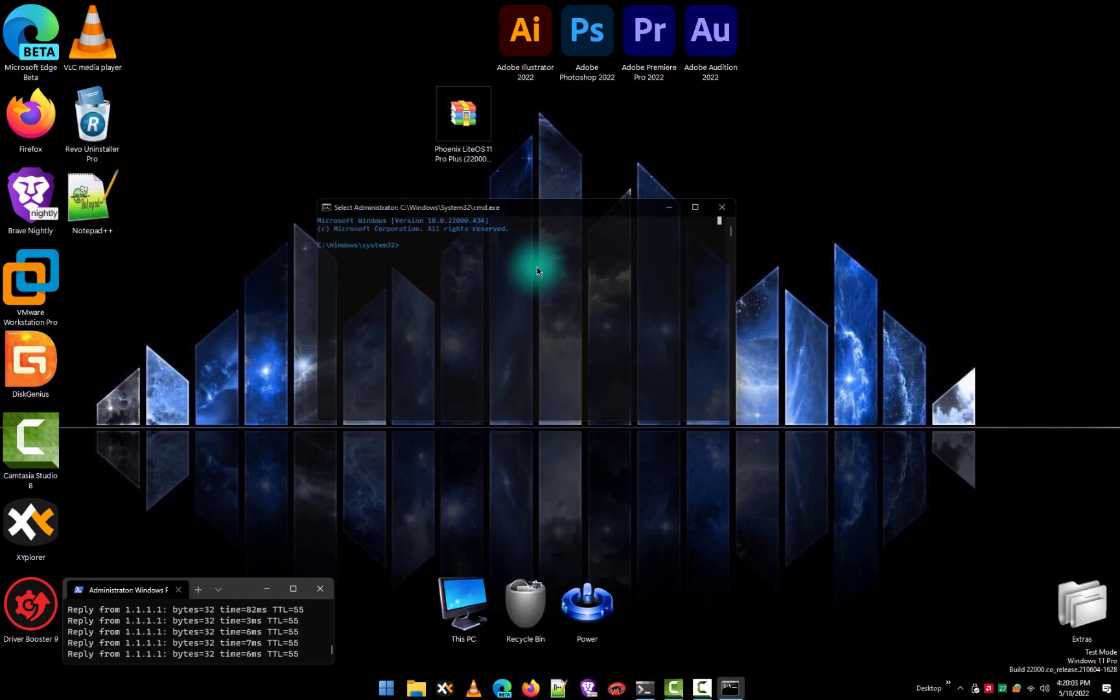
# Start diskpart and list all connected disks with list disk.
pyautogui.write('diskp')
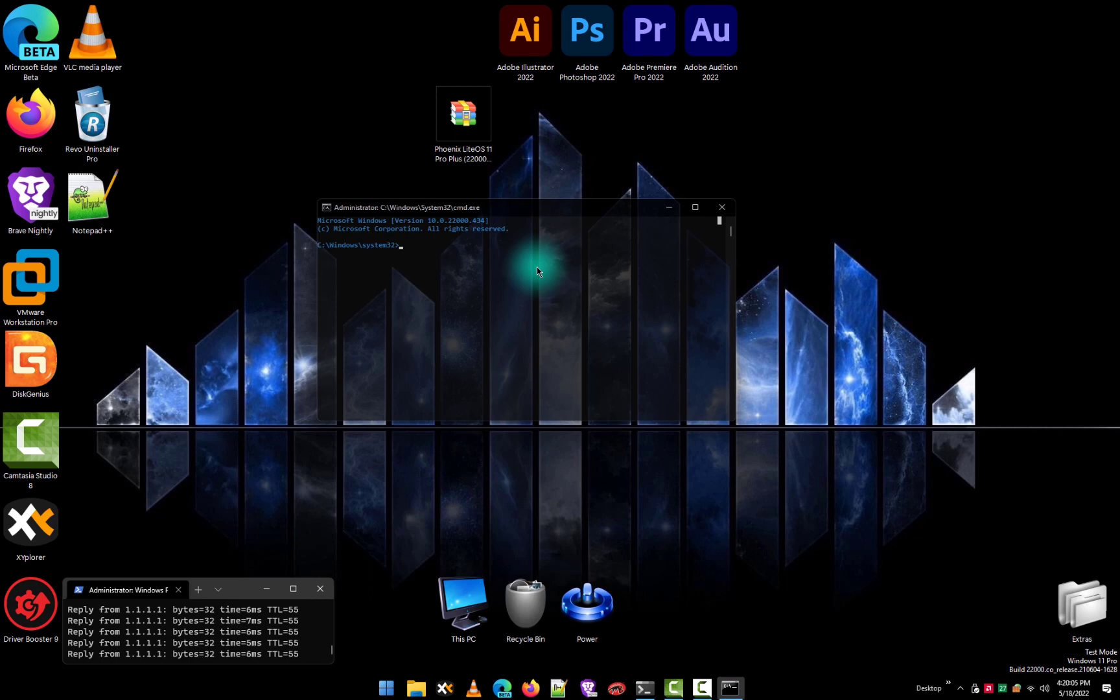
pyautogui.write('art')
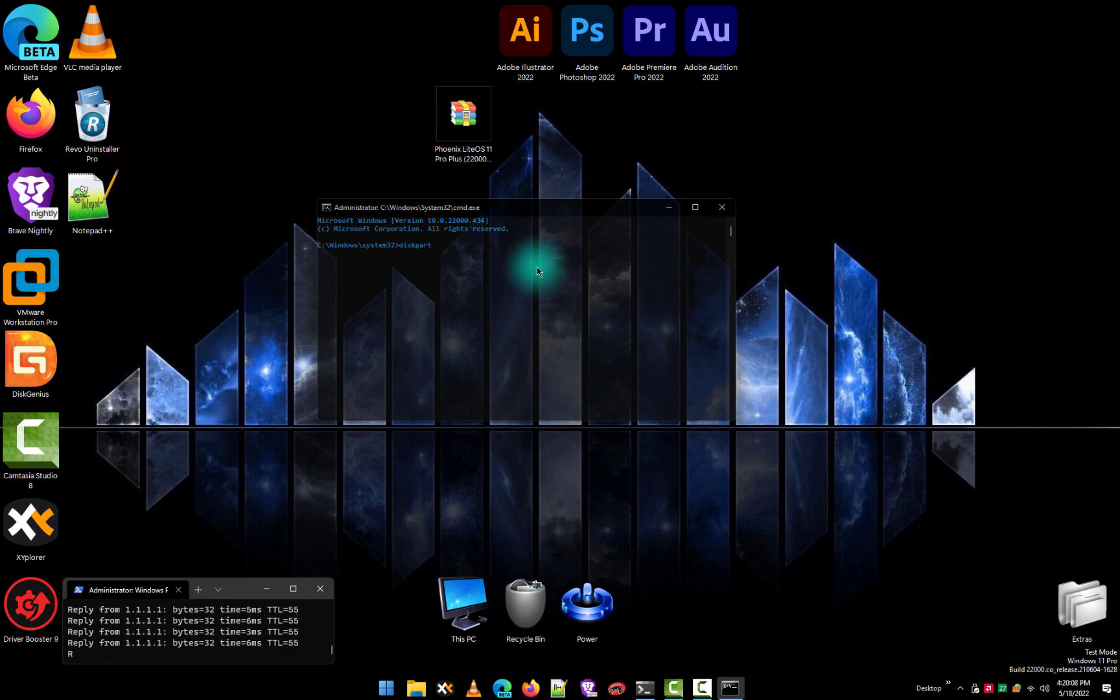
pyautogui.press('Return')
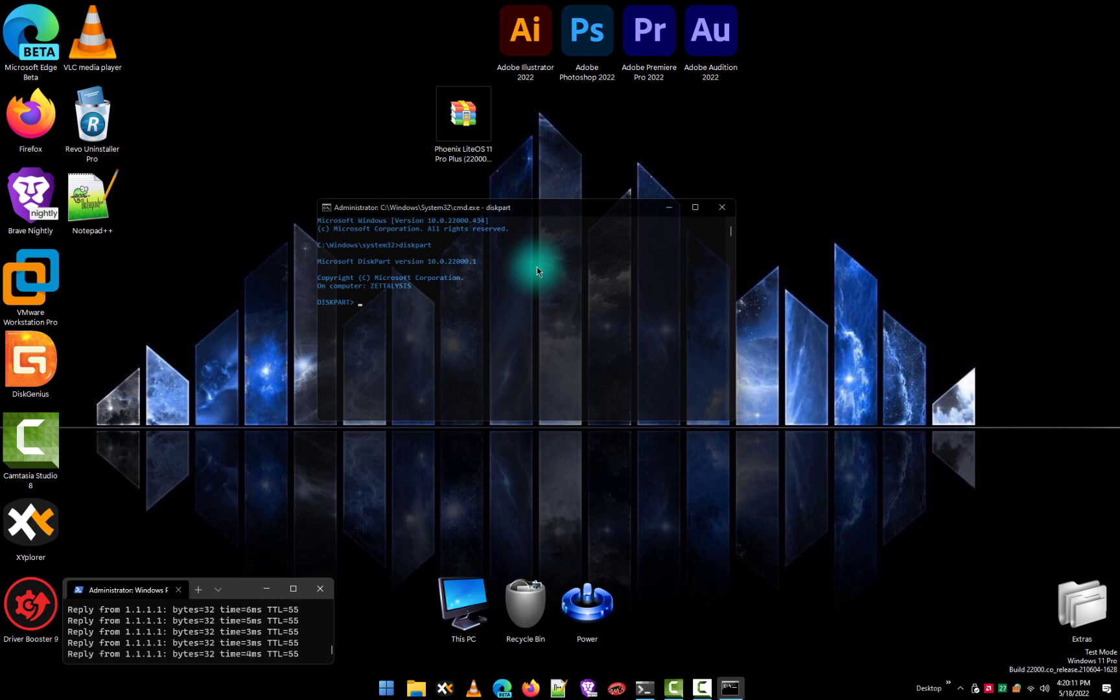
pyautogui.write('list disk')
pyautogui.press('Return')
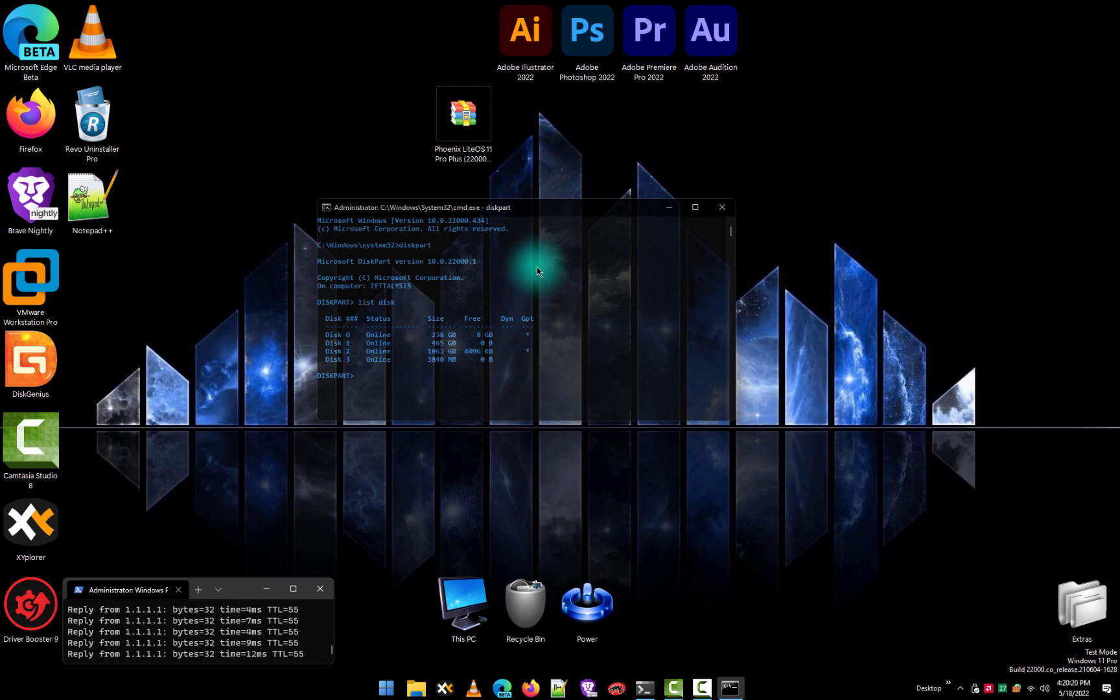
# Mark the 3840 MB drive in the disk list, make disk 3 the selected disk and wipe it with clean.
pyautogui.moveTo(324, 358); pyautogui.dragTo(351, 359)
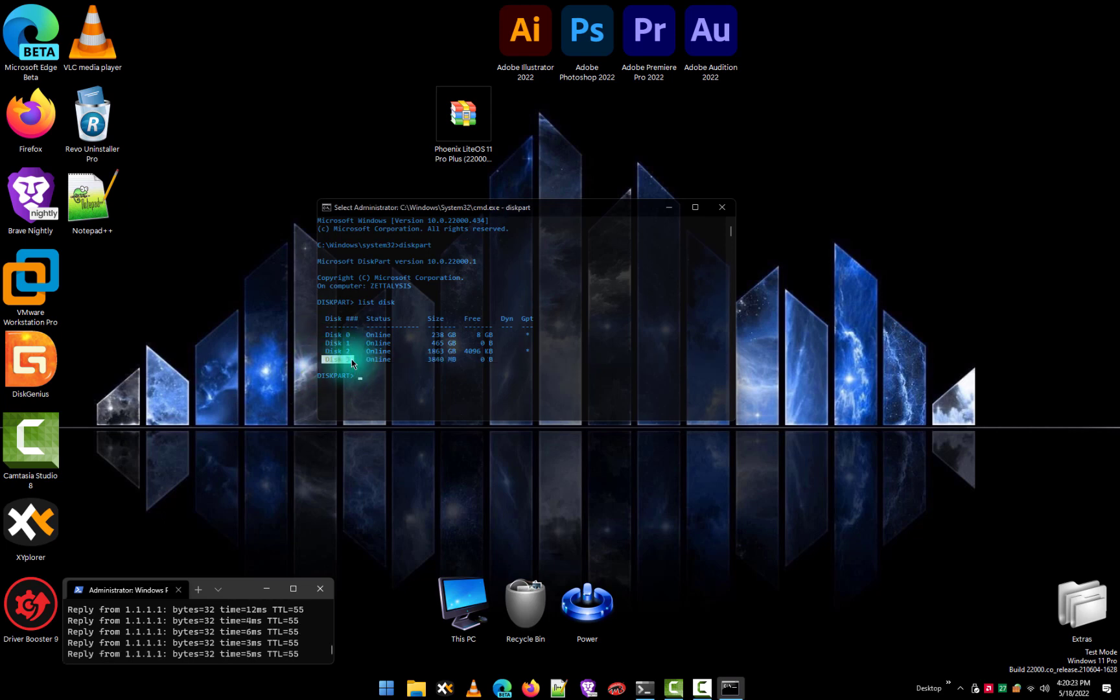
pyautogui.click(426, 361)
pyautogui.moveTo(430, 365); pyautogui.dragTo(470, 367)
pyautogui.moveTo(324, 360); pyautogui.dragTo(503, 365)
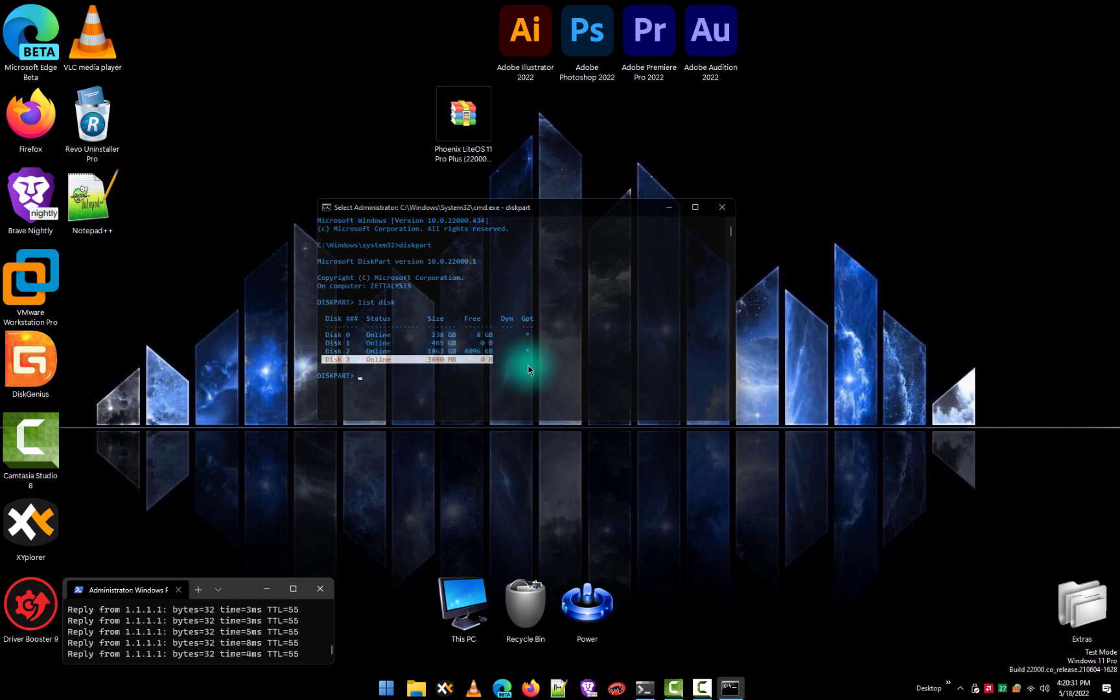
pyautogui.hotkey('ctrl', 'c')
pyautogui.write('sel')
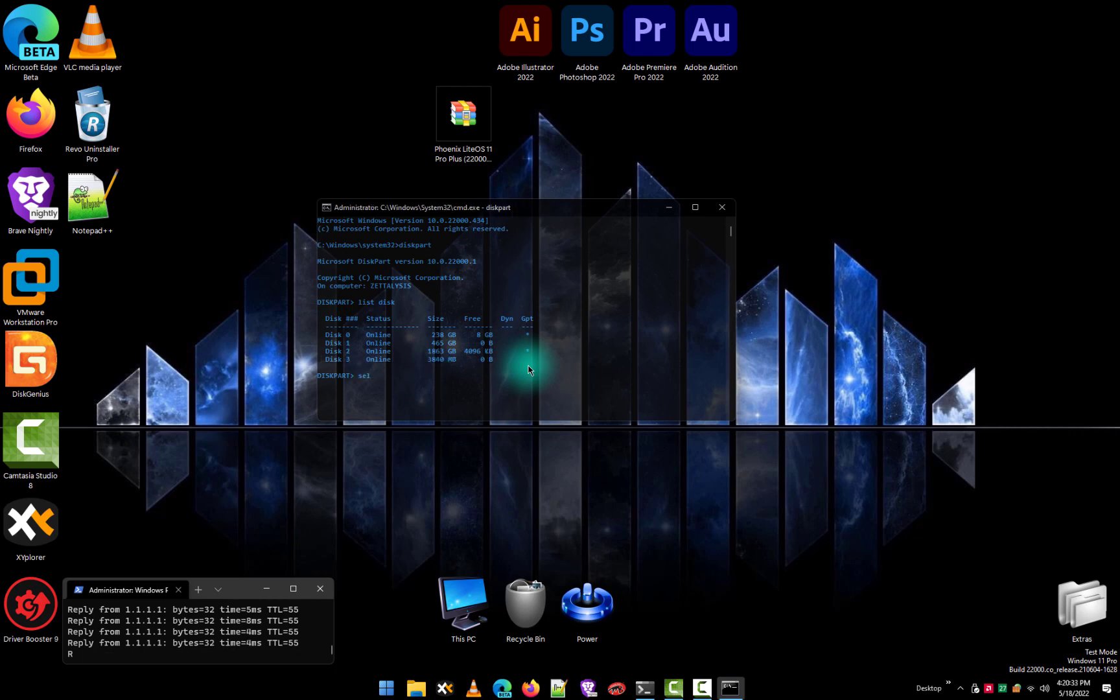
pyautogui.write('ect disk 3')
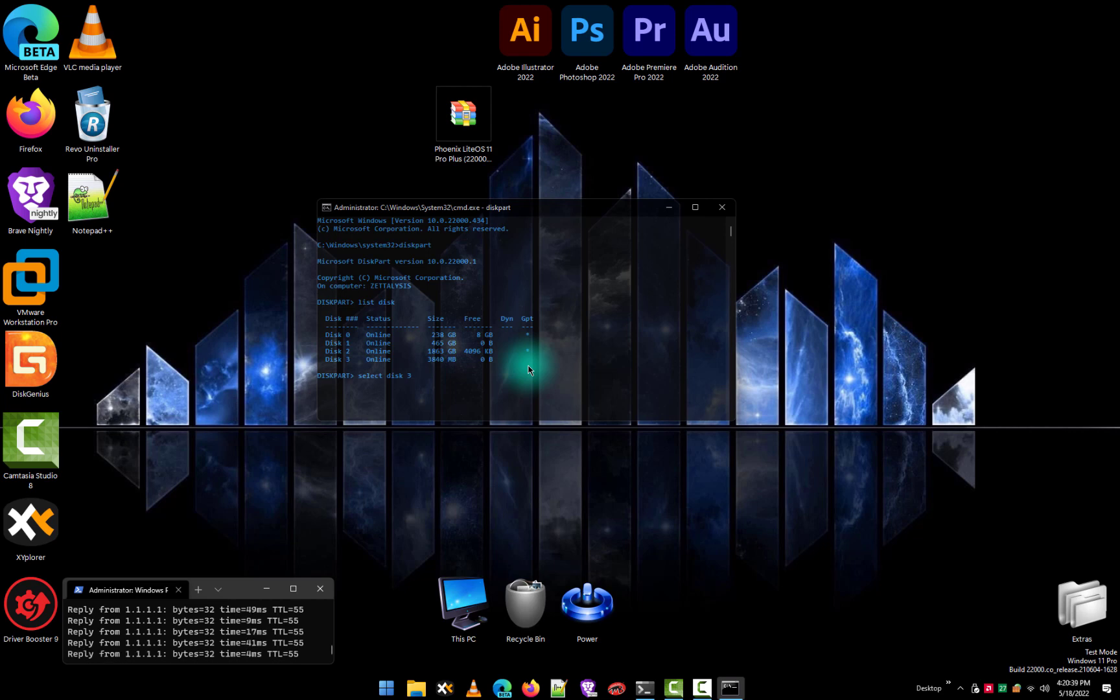
pyautogui.press('Return')
pyautogui.write('clean')
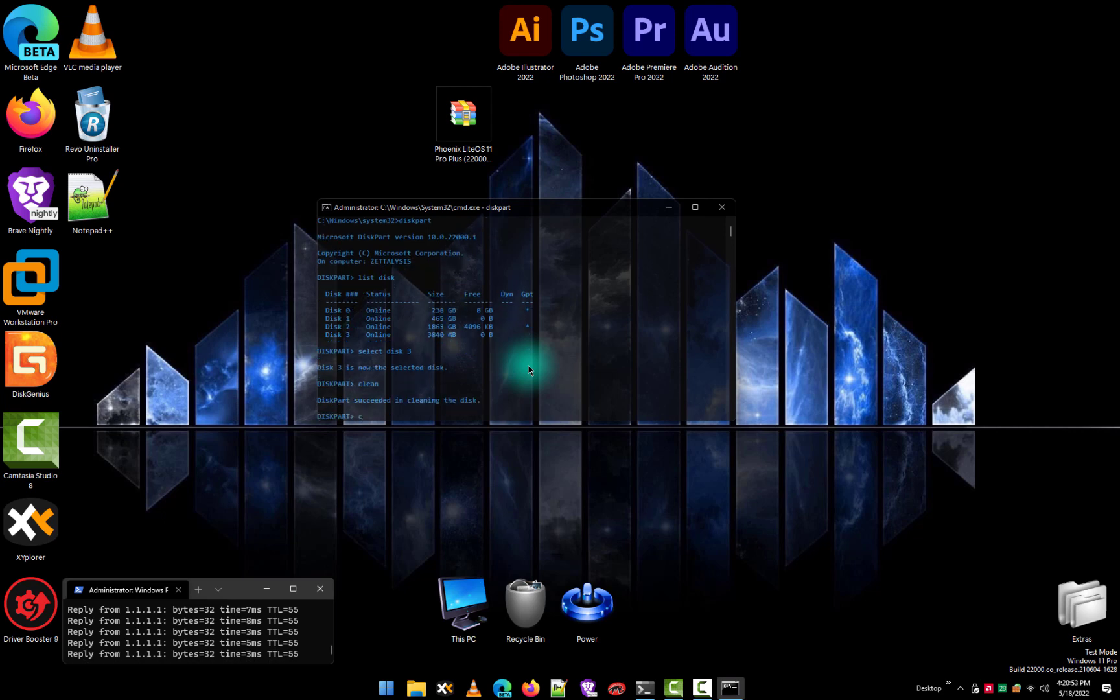
# Create a primary partition on the cleaned disk and select partition 1.
pyautogui.write('e partition primary')
pyautogui.press('Return')
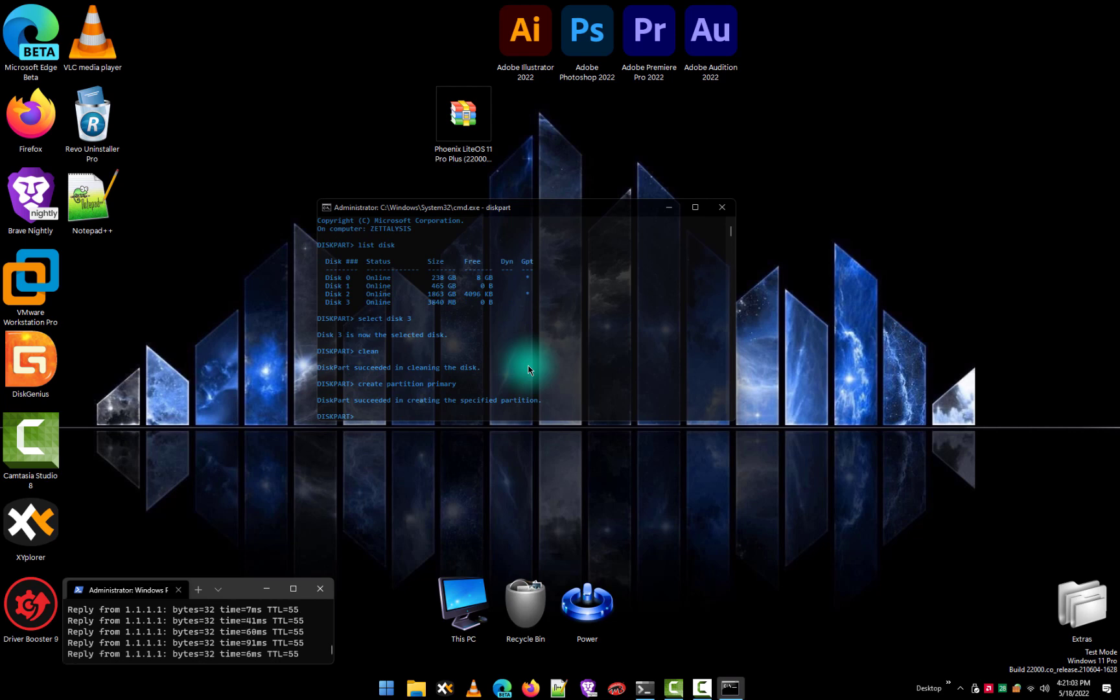
pyautogui.write('select partit')
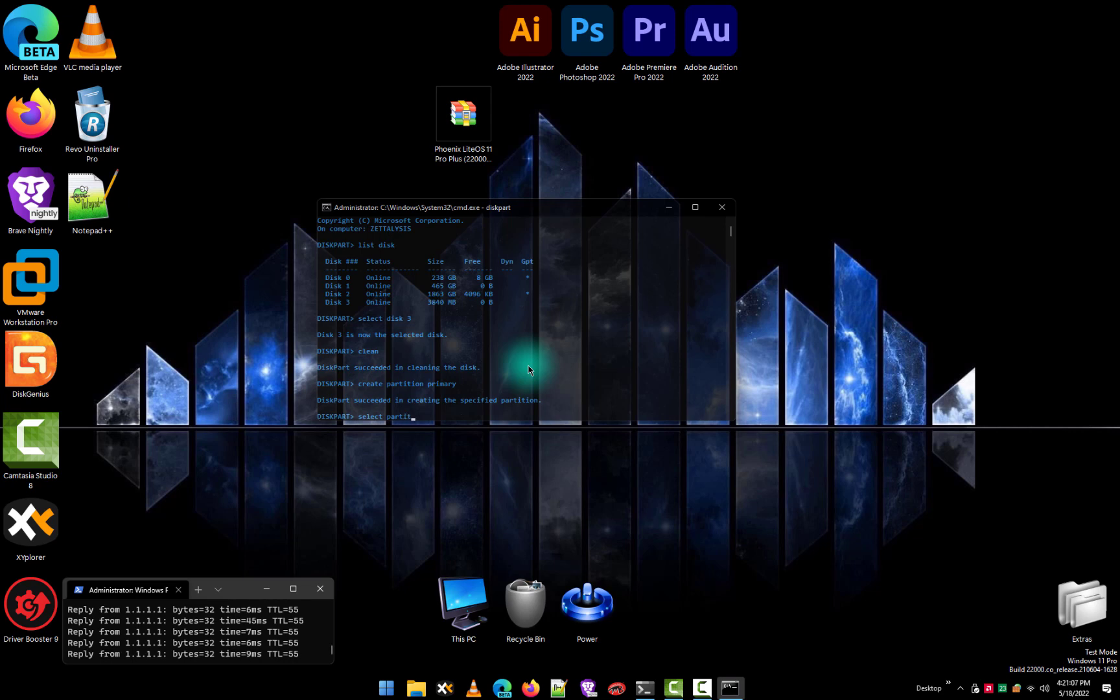
pyautogui.write('ion 1')
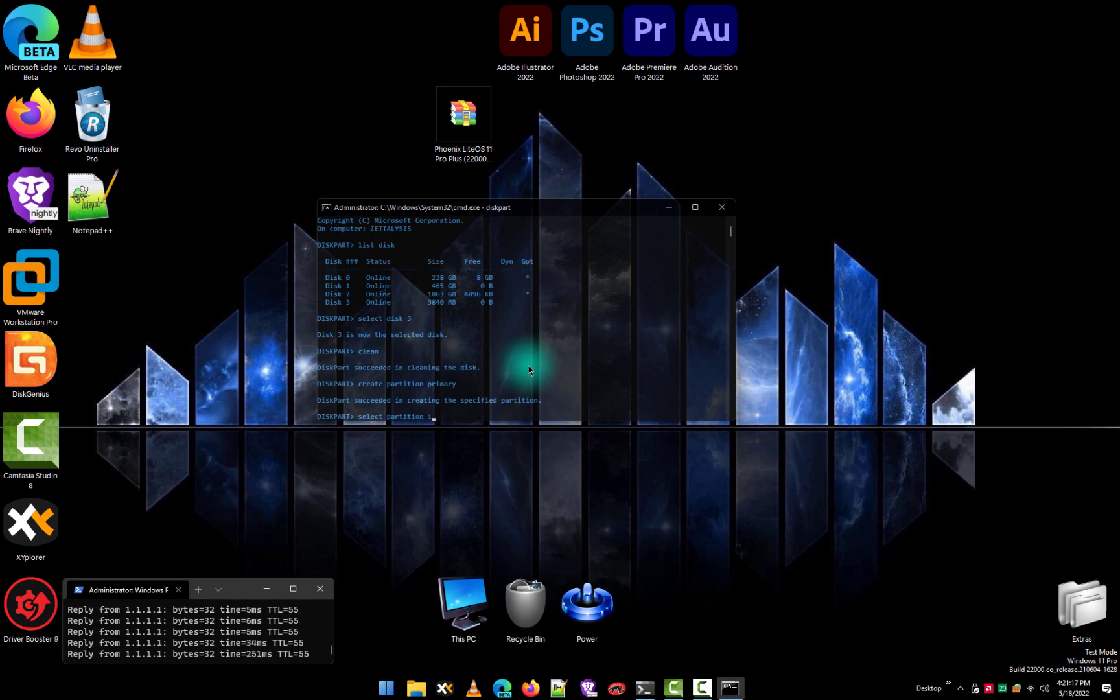
pyautogui.press('Return')
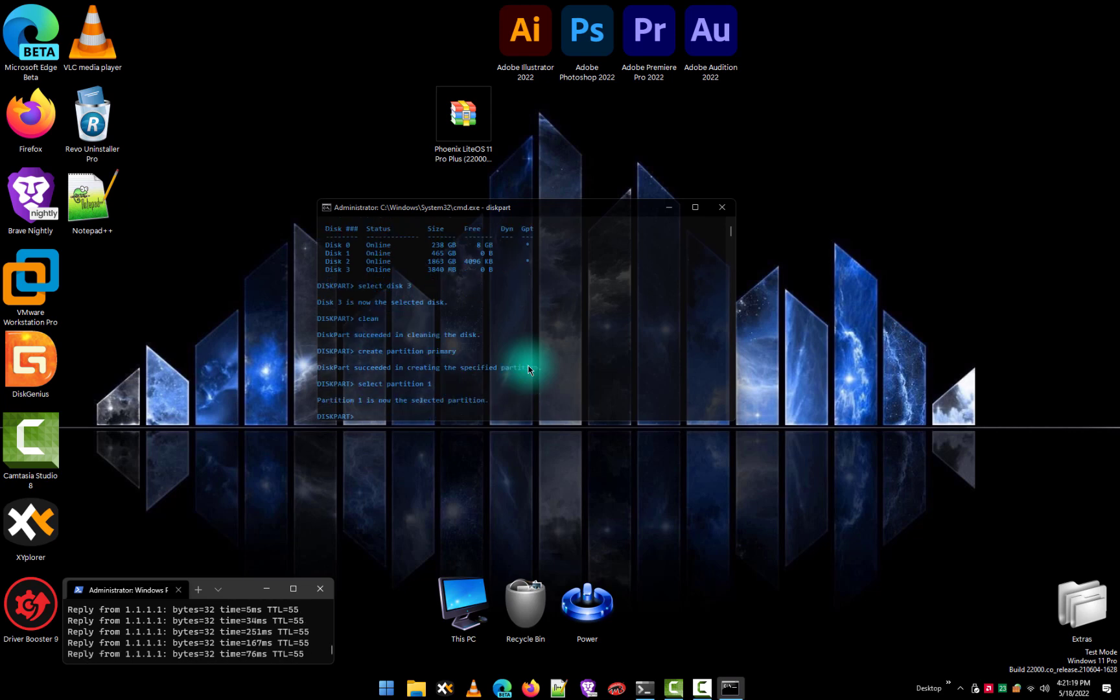
# Quick-format the selected partition as NTFS with the label Windows_11.
pyautogui.write('format')
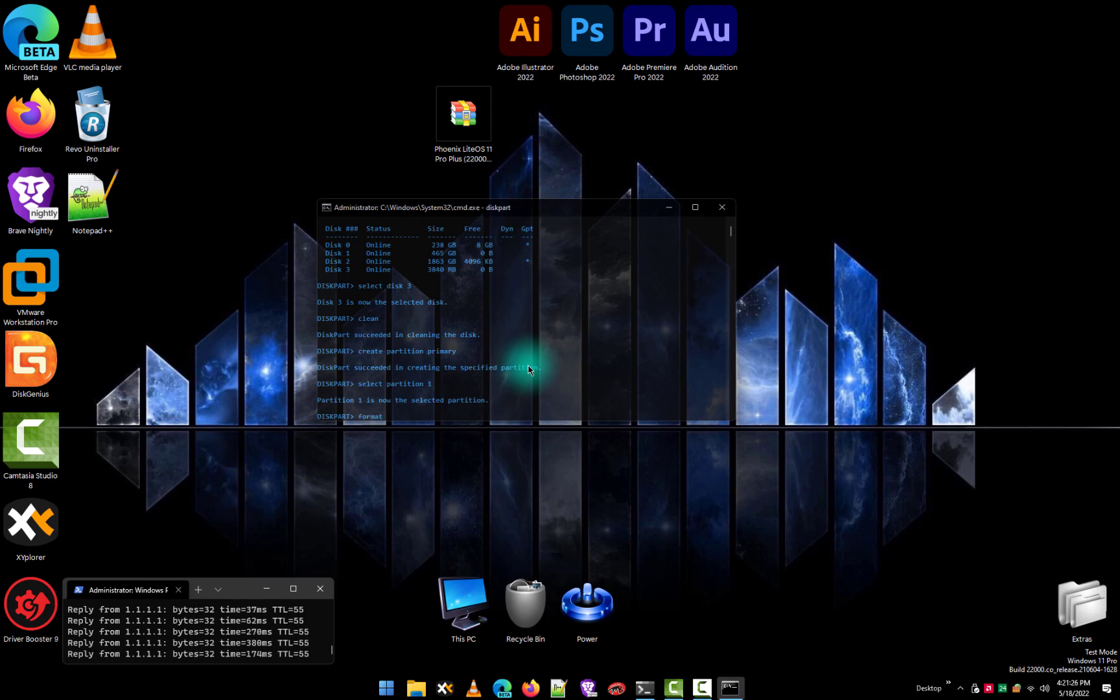
pyautogui.write(' fs=ntf')
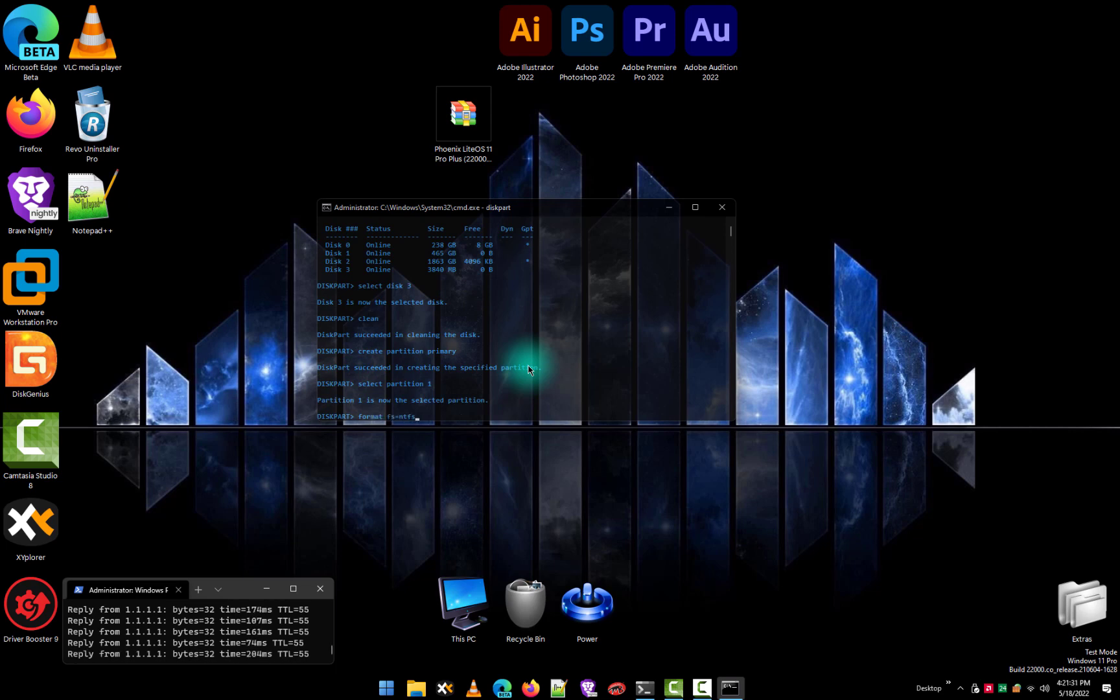
pyautogui.write('s q')
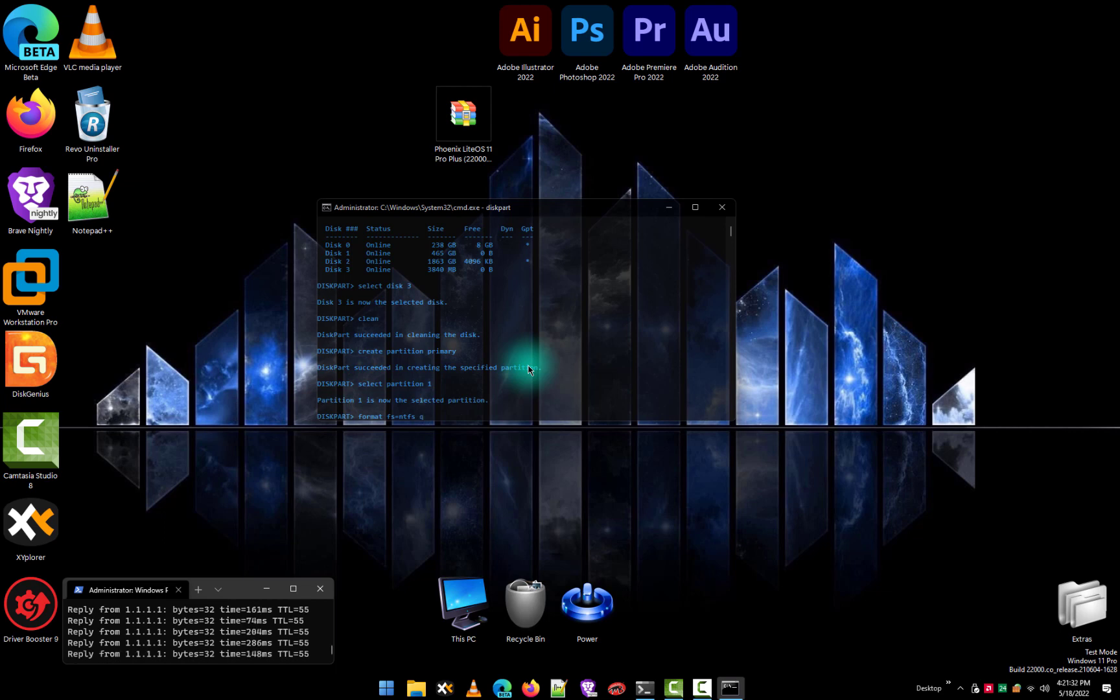
pyautogui.write('uick lab')
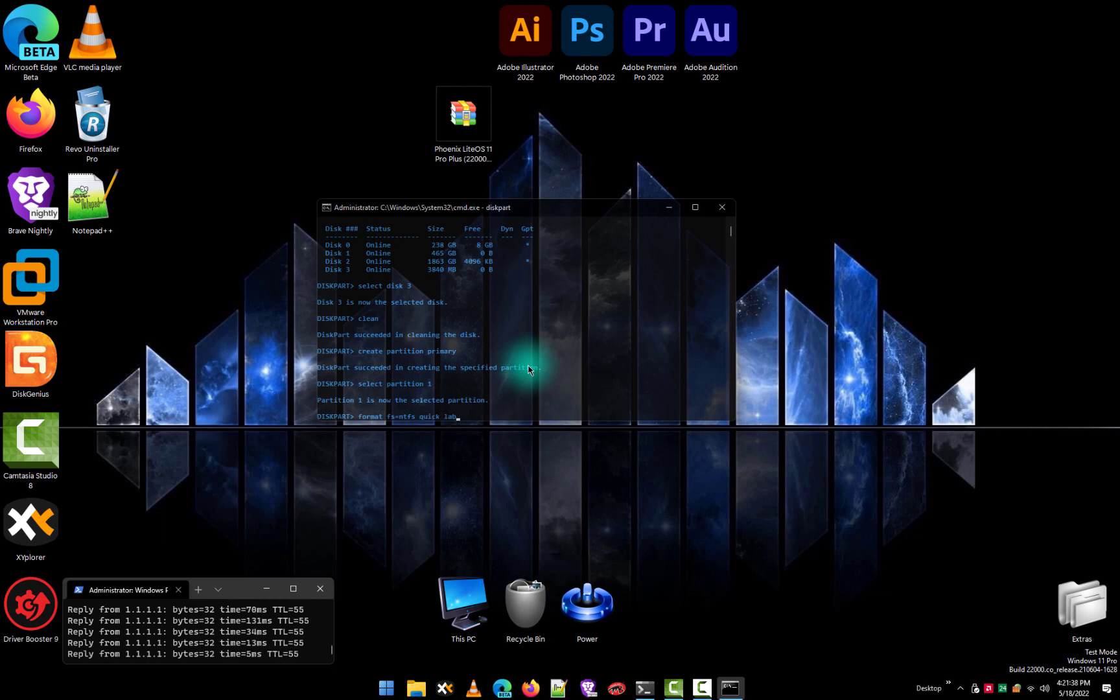
pyautogui.write('el=Windows')
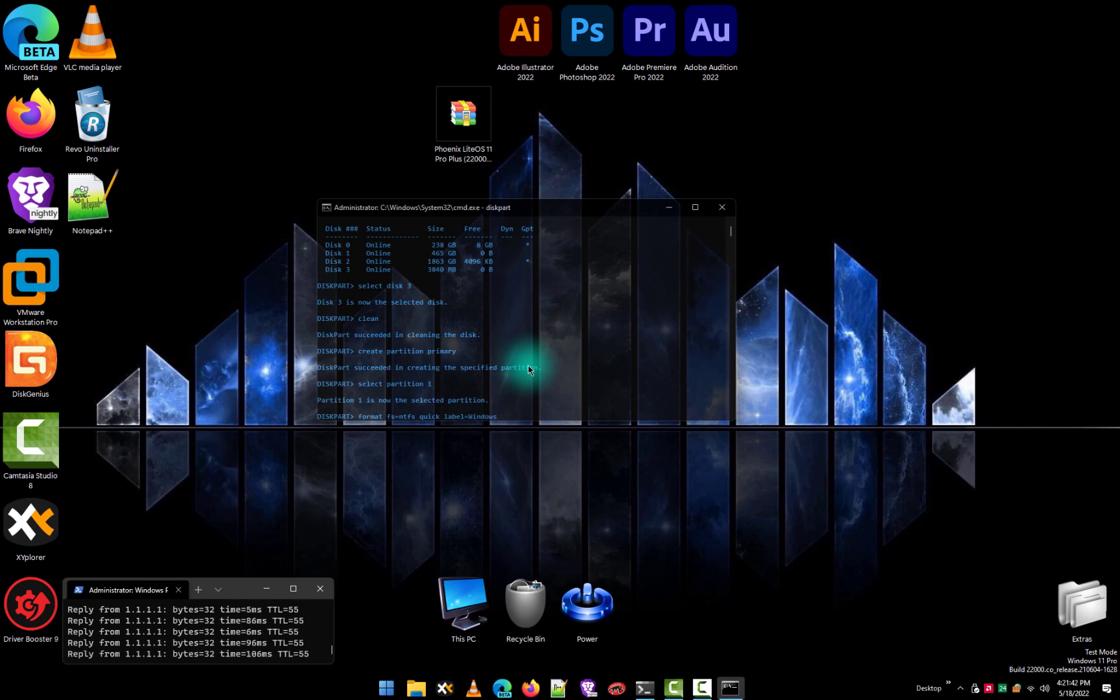
pyautogui.write('_1')
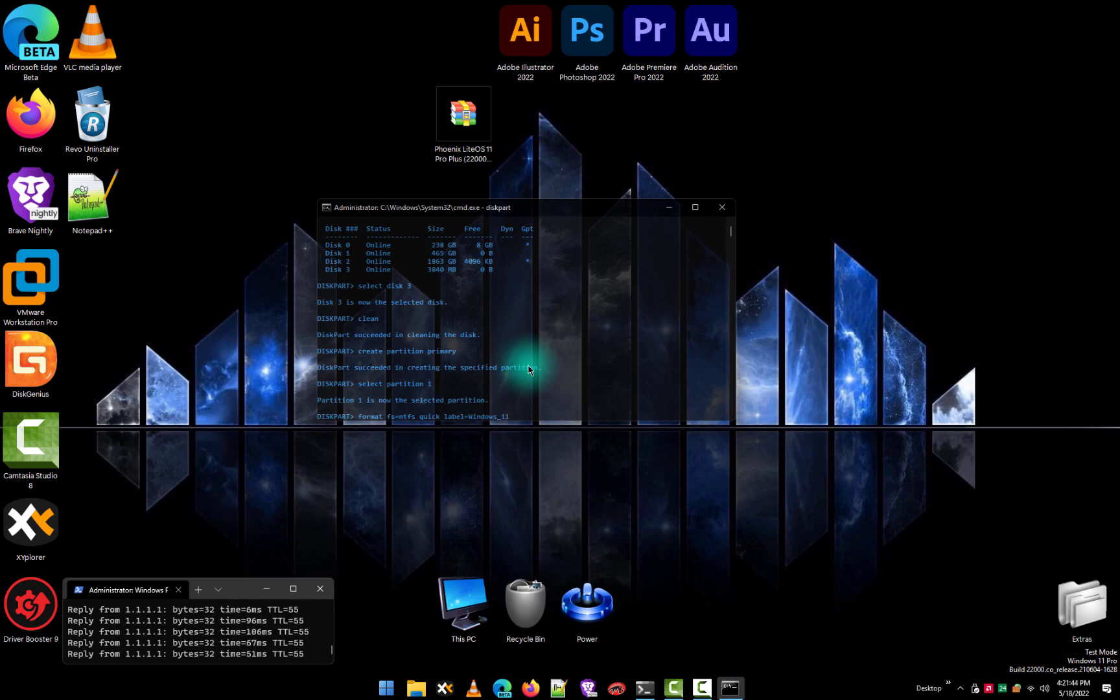
pyautogui.write('1')
pyautogui.press('Return')
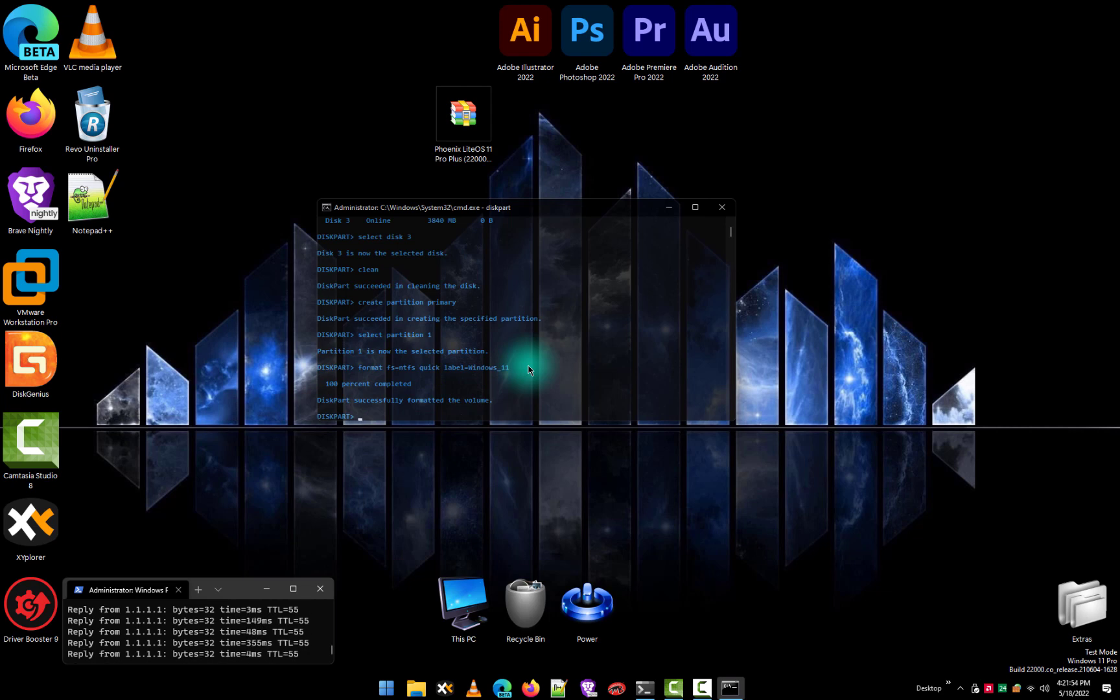
# Mark the formatted partition as active and assign it a drive letter.
pyautogui.write('active')
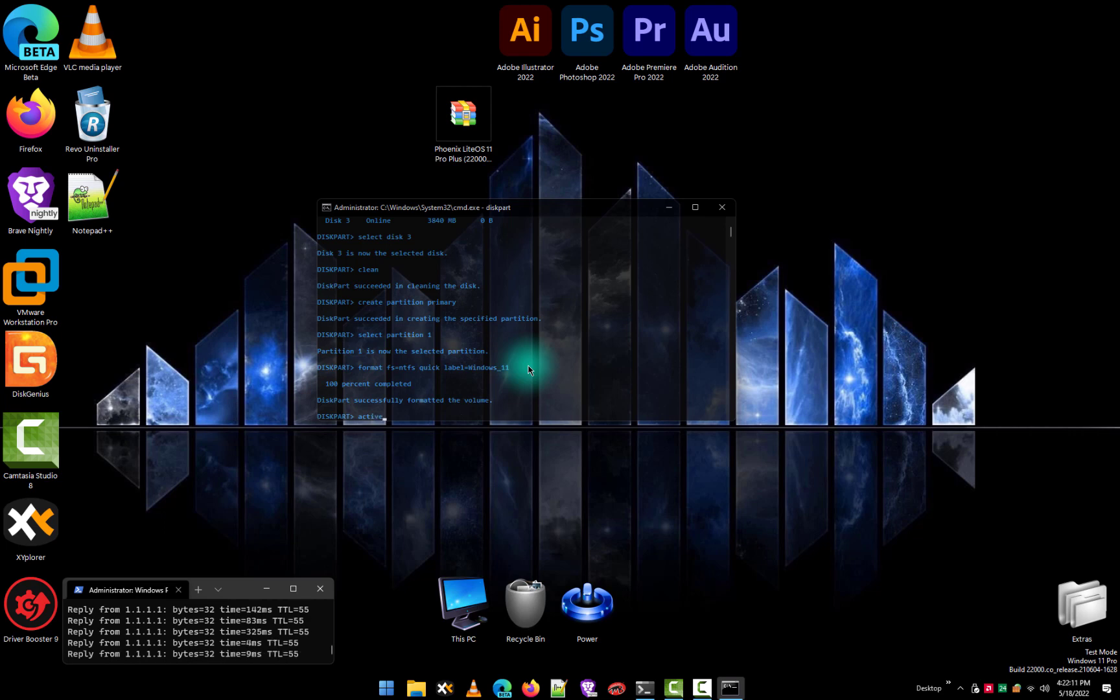
pyautogui.press('Return')
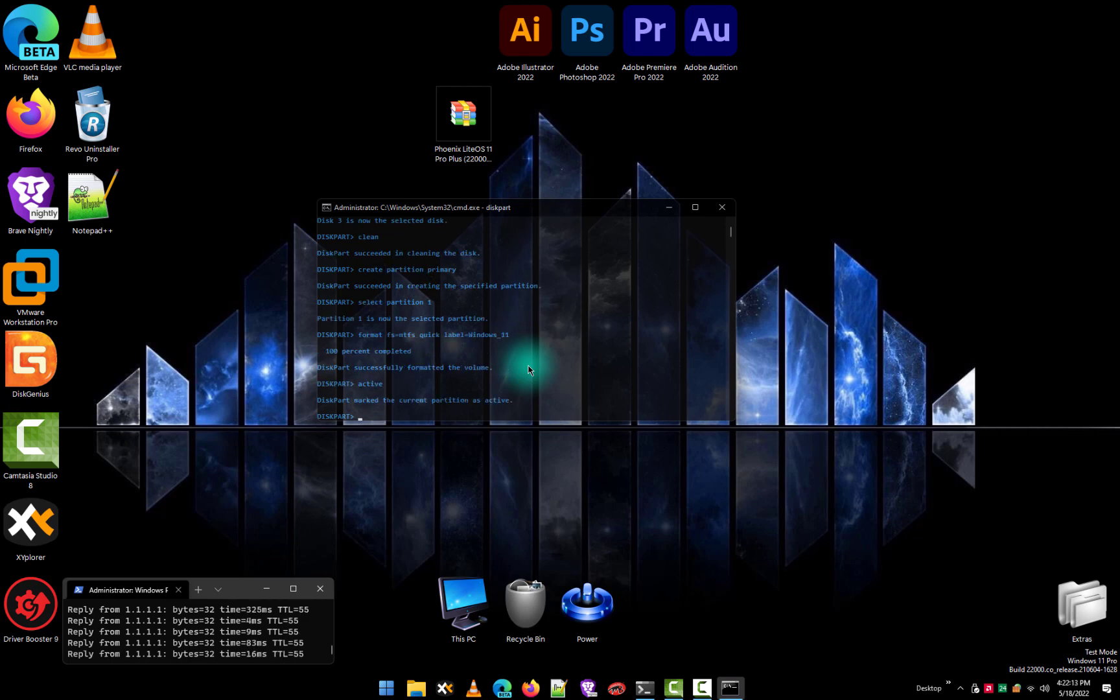
pyautogui.write('assign')
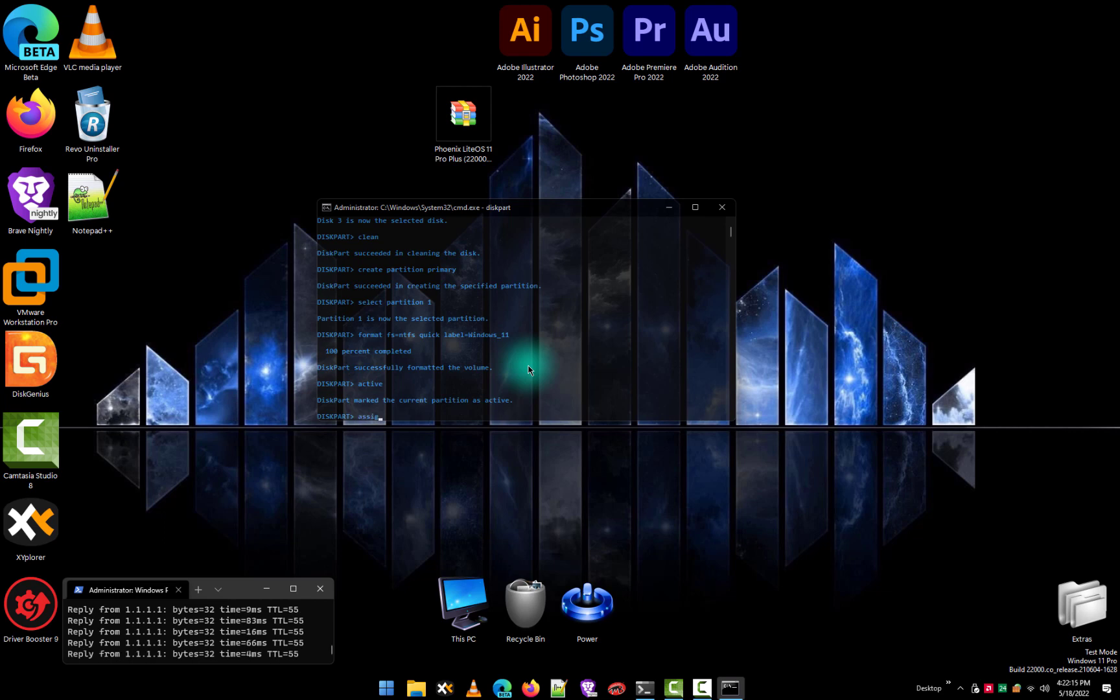
pyautogui.press('Return')
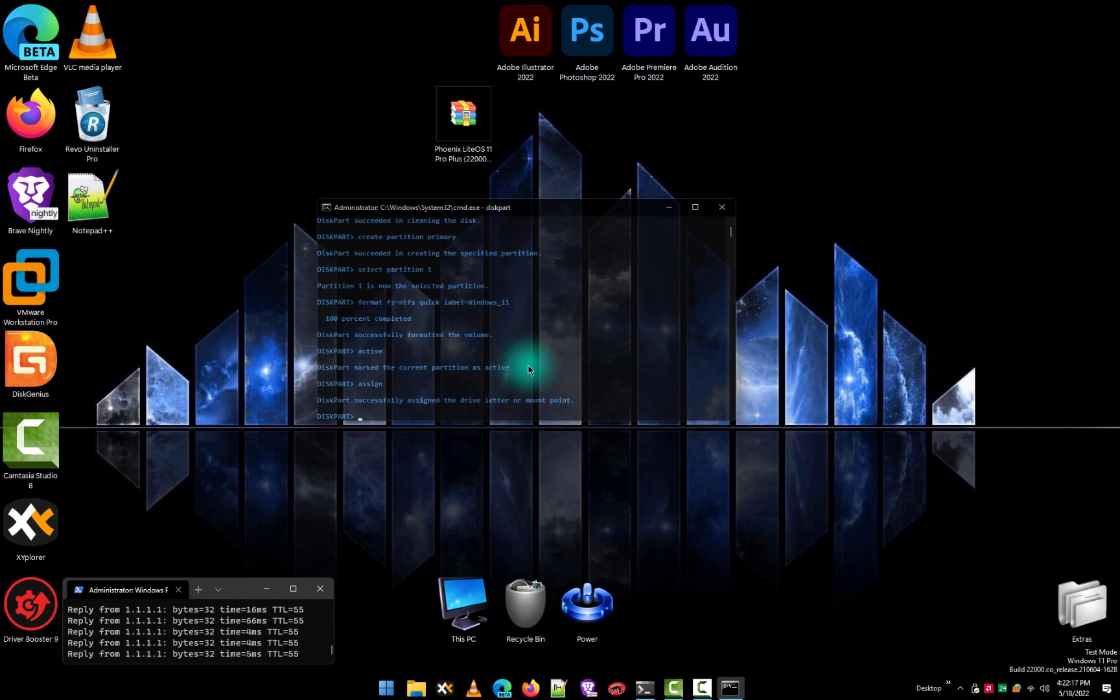
# Exit DiskPart and close the Command Prompt.
pyautogui.write('ex')
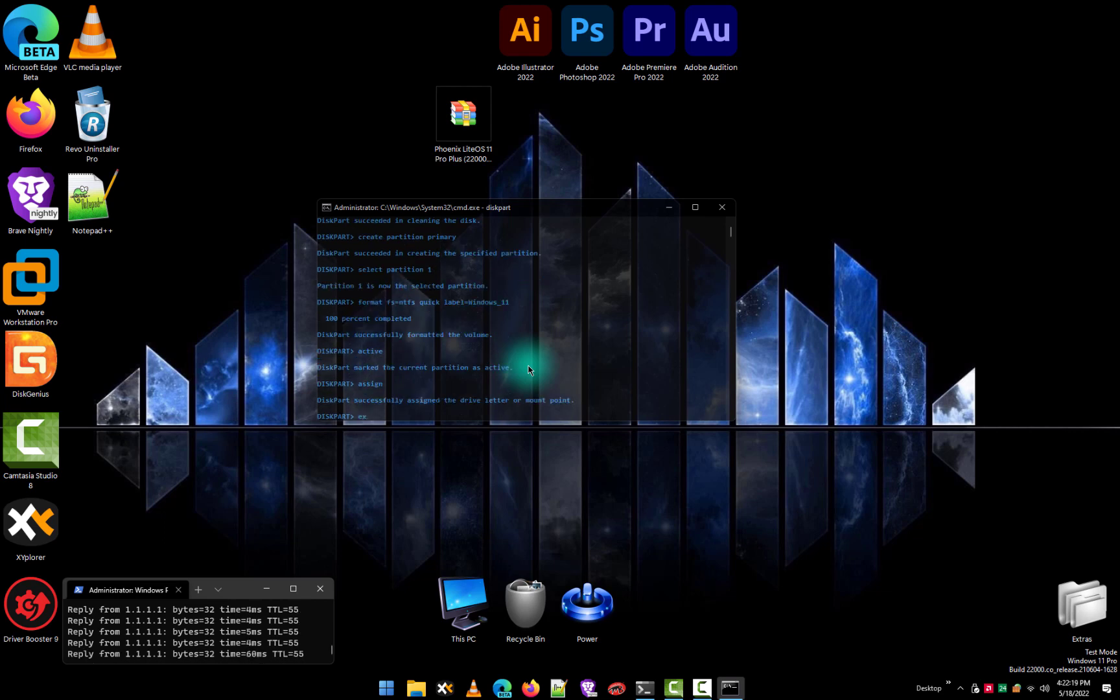
pyautogui.write('it')
pyautogui.press('Return')
pyautogui.write('exit')
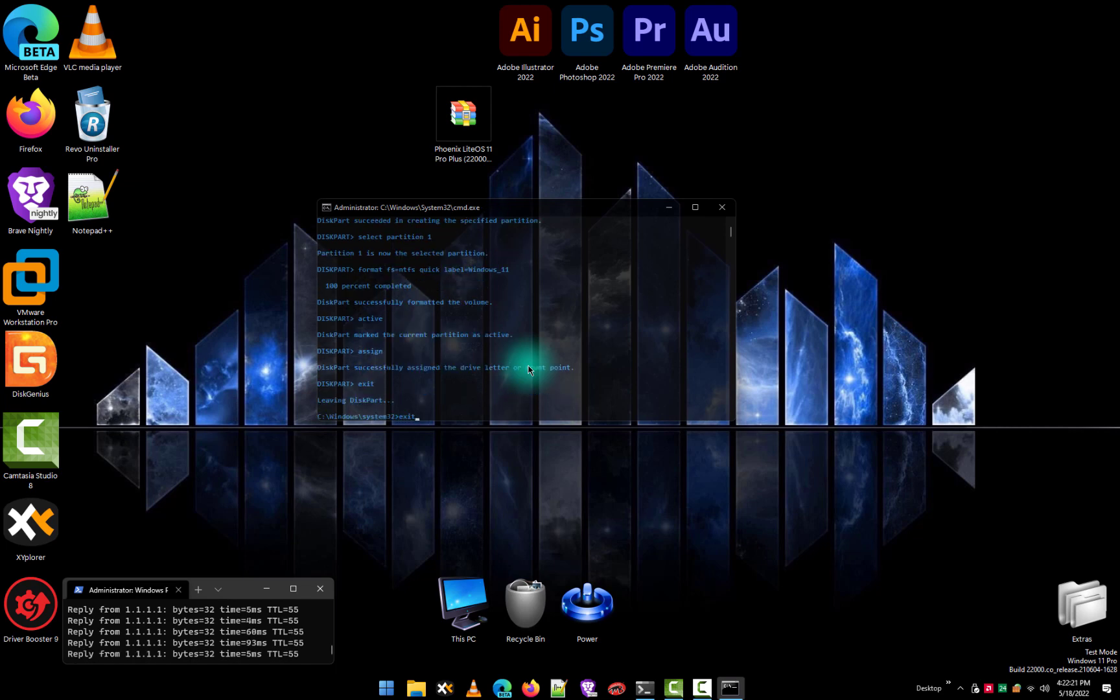
pyautogui.press('Return')
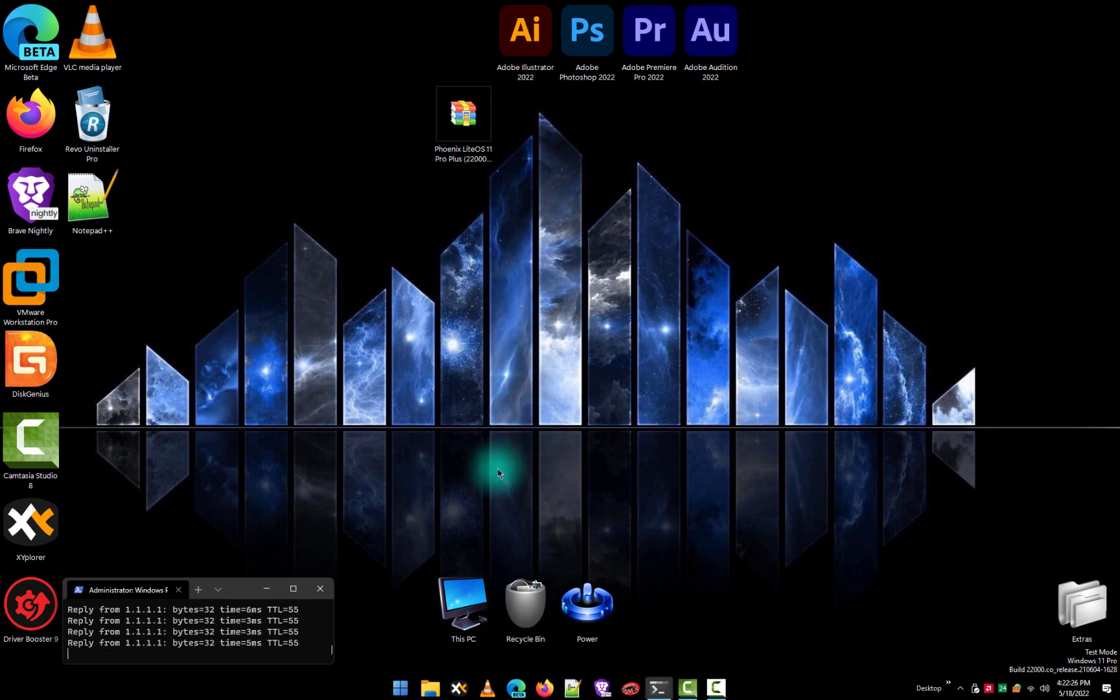
# Check the Windows_11 drive under This PC in File Explorer, and minimize the window.
pyautogui.click(431, 688)
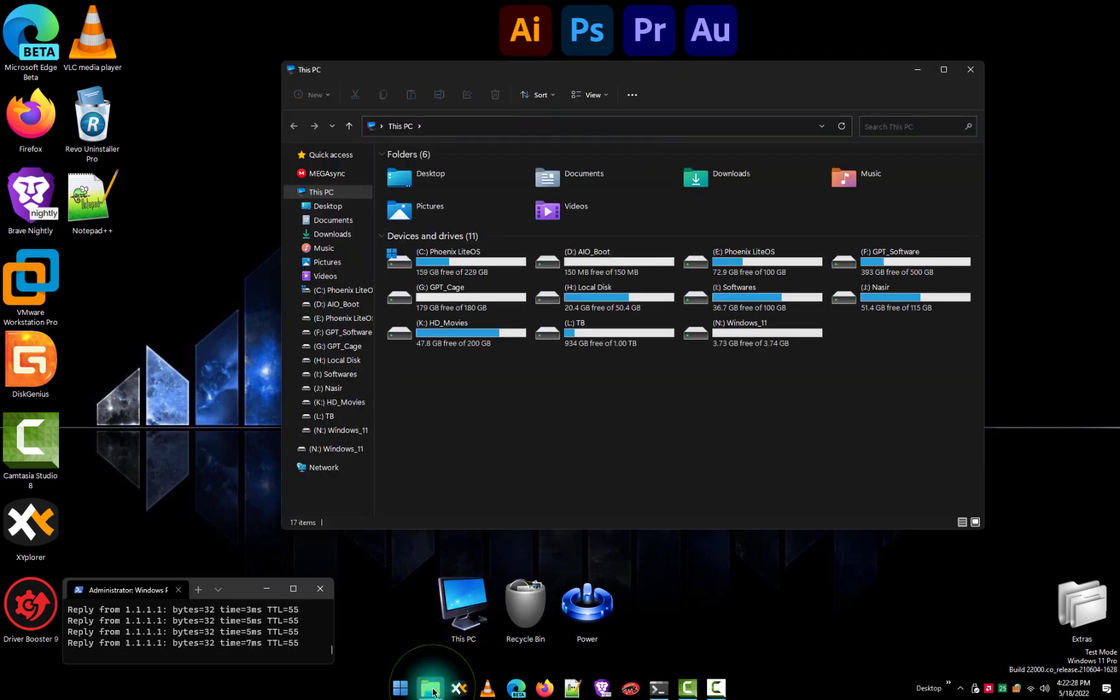
pyautogui.click(756, 345)
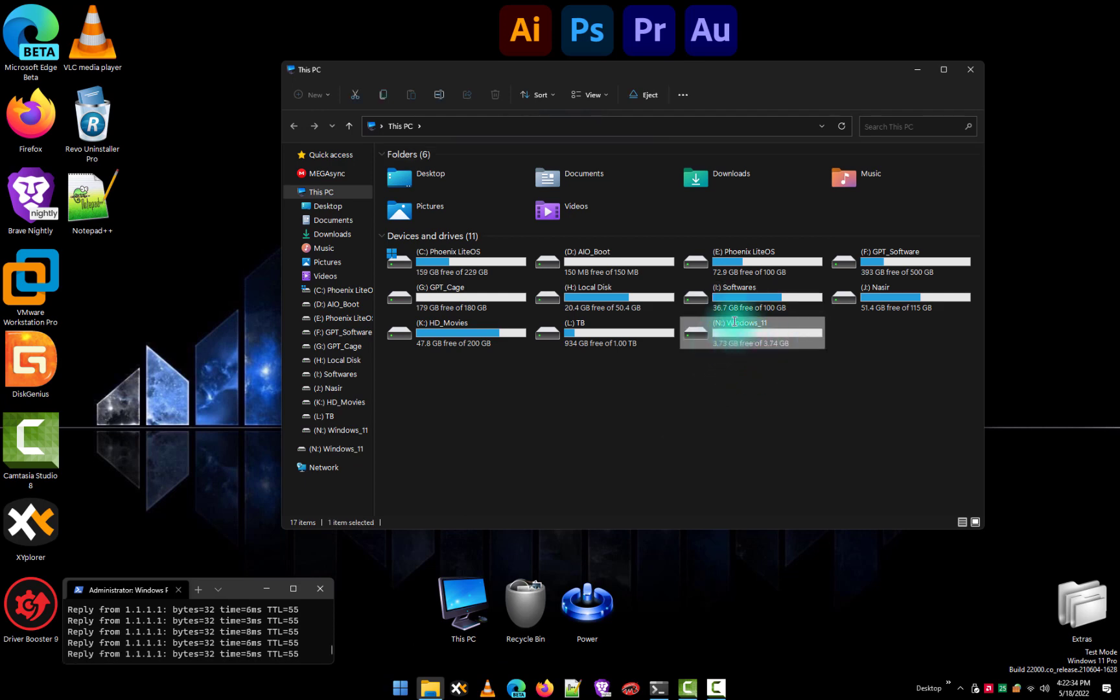
pyautogui.click(918, 74)
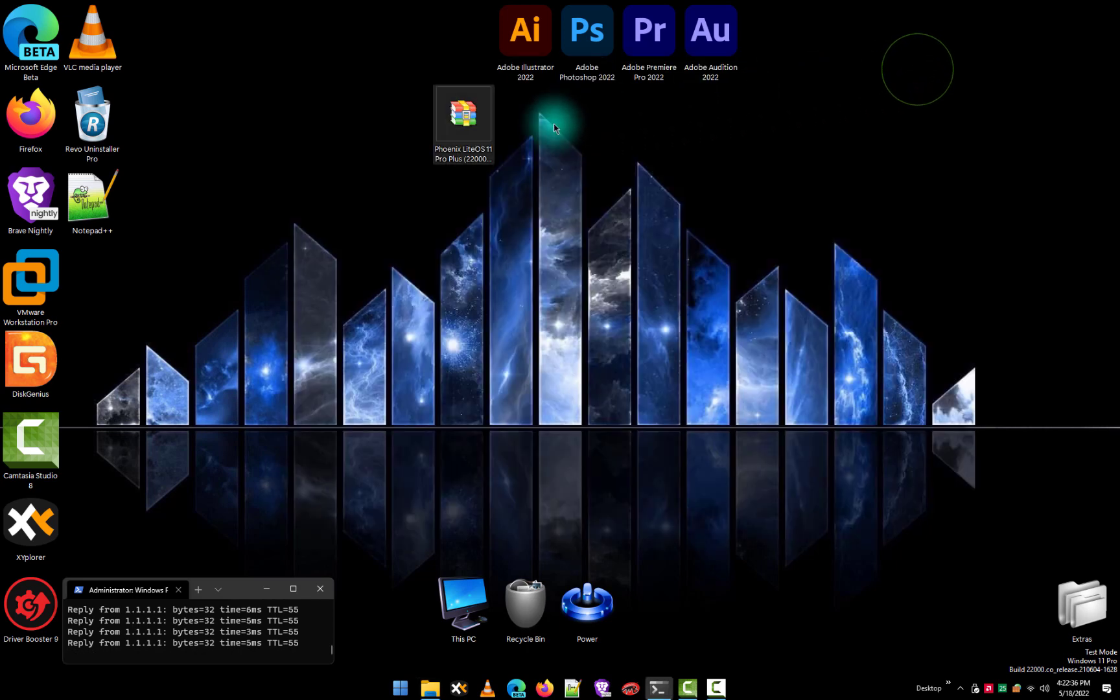
# Open the Phoenix LiteOS 11 Pro Plus (22000.434) ISO from the desktop in WinRAR.
pyautogui.click(451, 143)
pyautogui.doubleClick(451, 142)
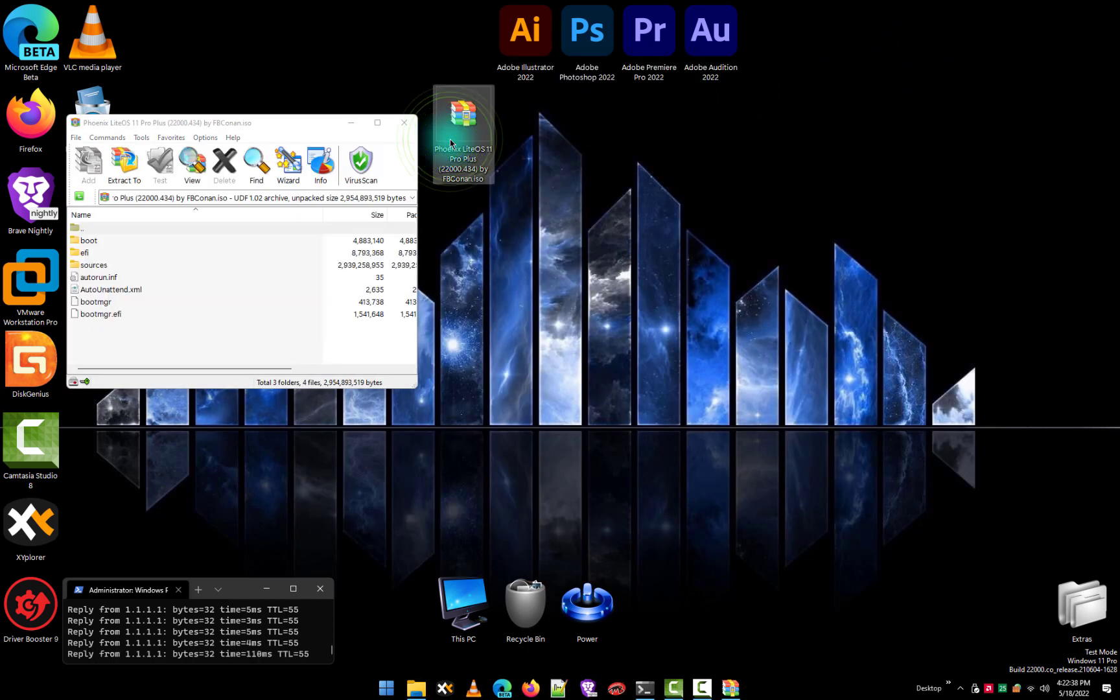
# Move the ISO archive window away from the desktop icons and enlarge it until all file columns fit.
pyautogui.moveTo(142, 123); pyautogui.dragTo(613, 129)
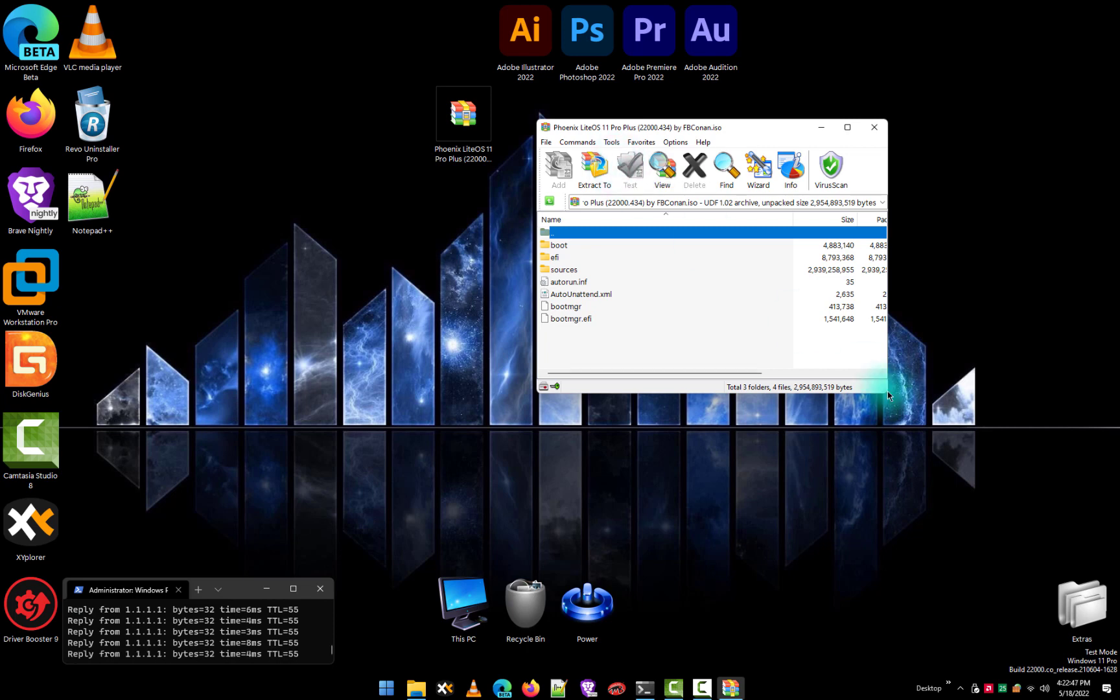
pyautogui.moveTo(888, 391); pyautogui.dragTo(966, 440)
pyautogui.moveTo(1071, 472); pyautogui.dragTo(1081, 476)
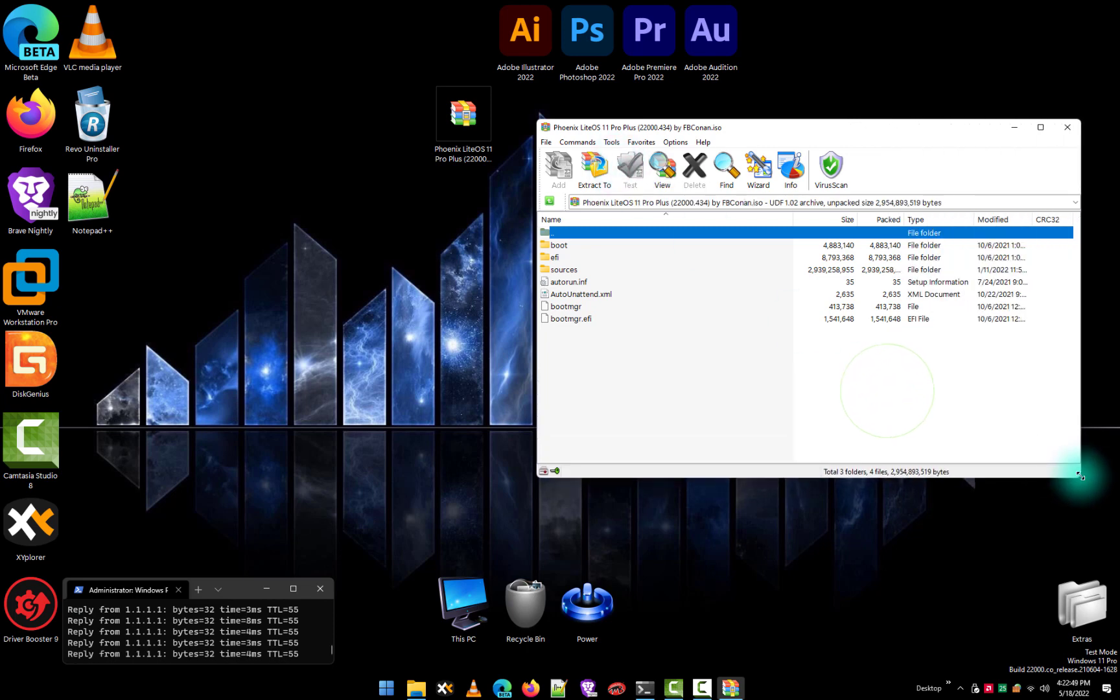
# Extract the full contents of the ISO to the root of the Windows_11 drive (N:) and close the archive window.
pyautogui.click(592, 182)
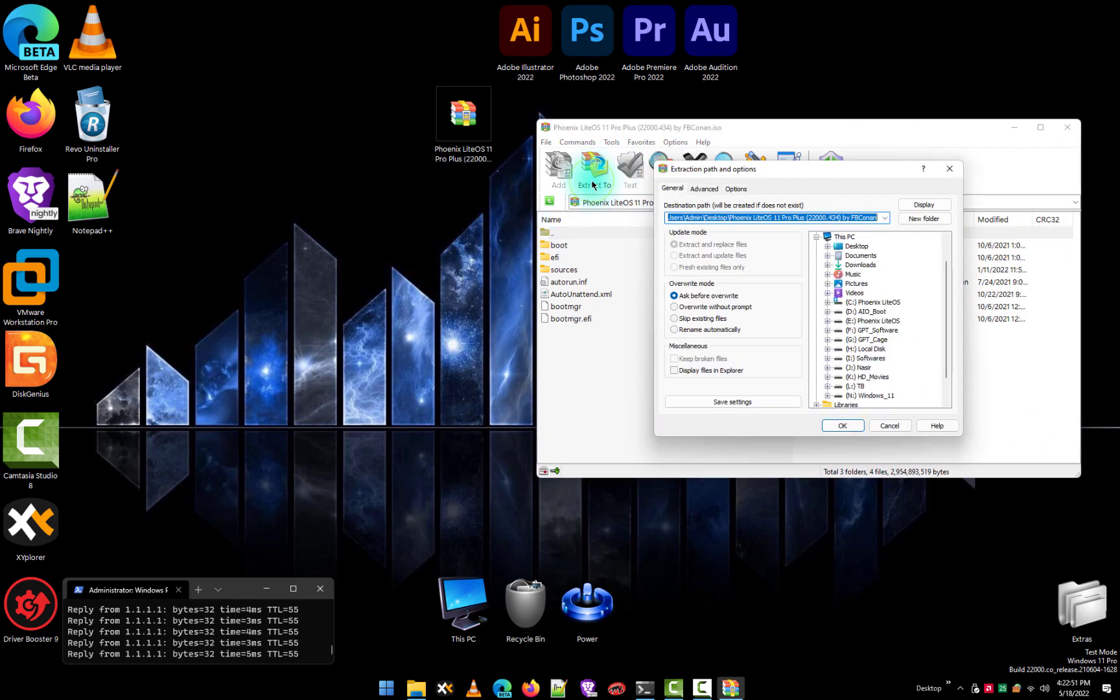
pyautogui.click(872, 396)
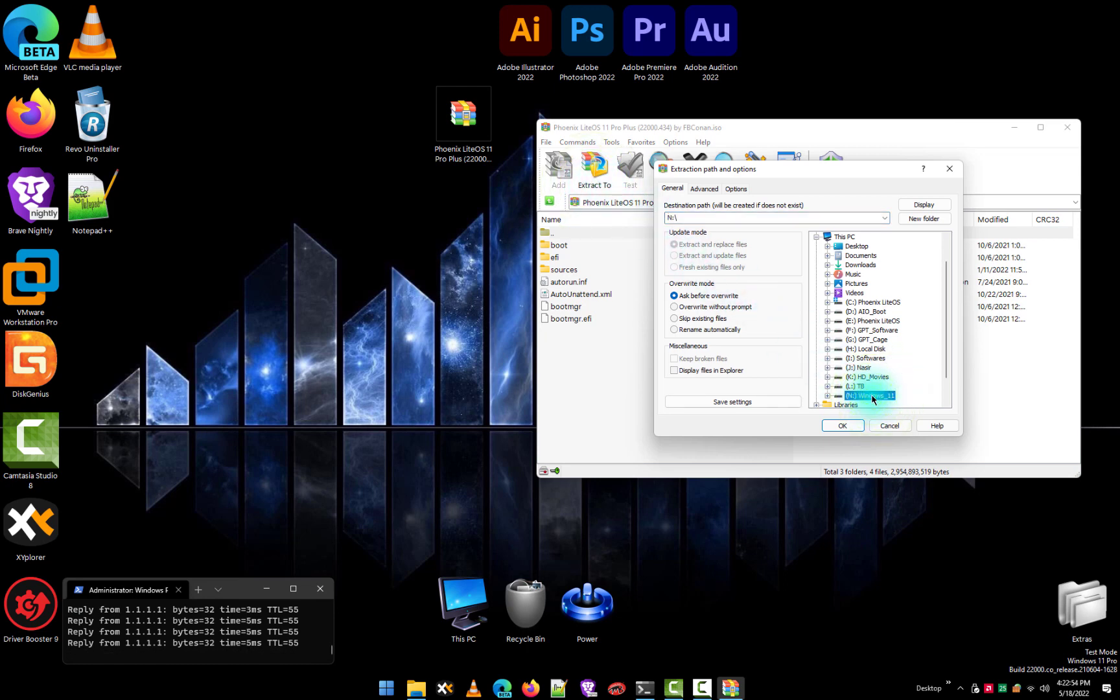
pyautogui.scroll(-1, 872, 400)
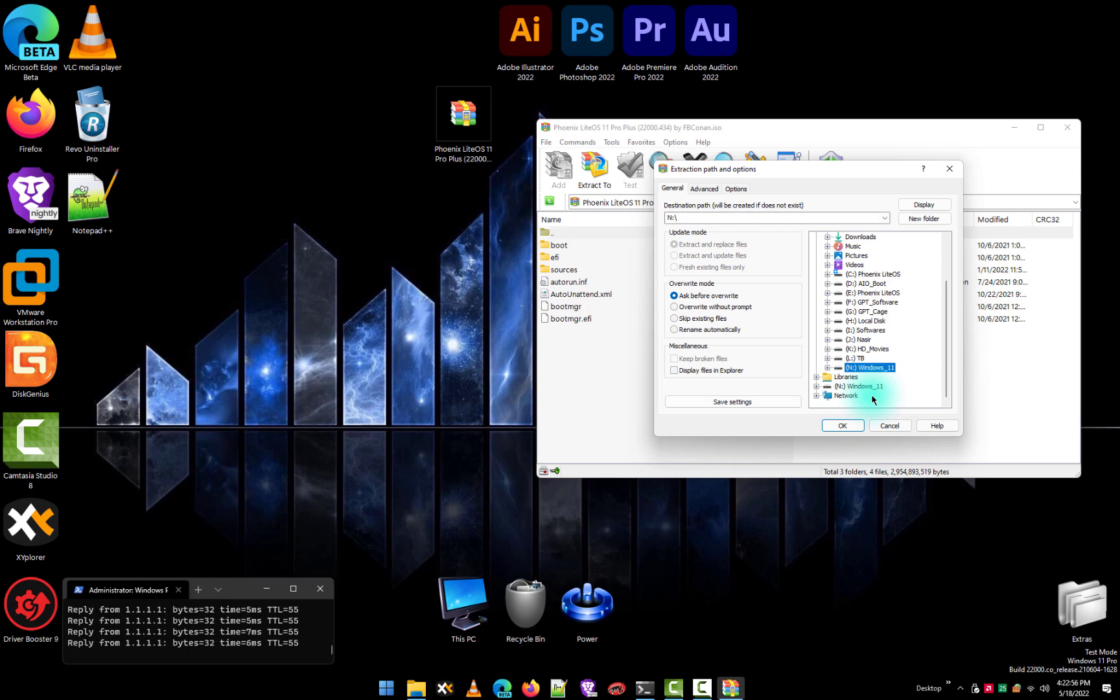
pyautogui.click(845, 429)
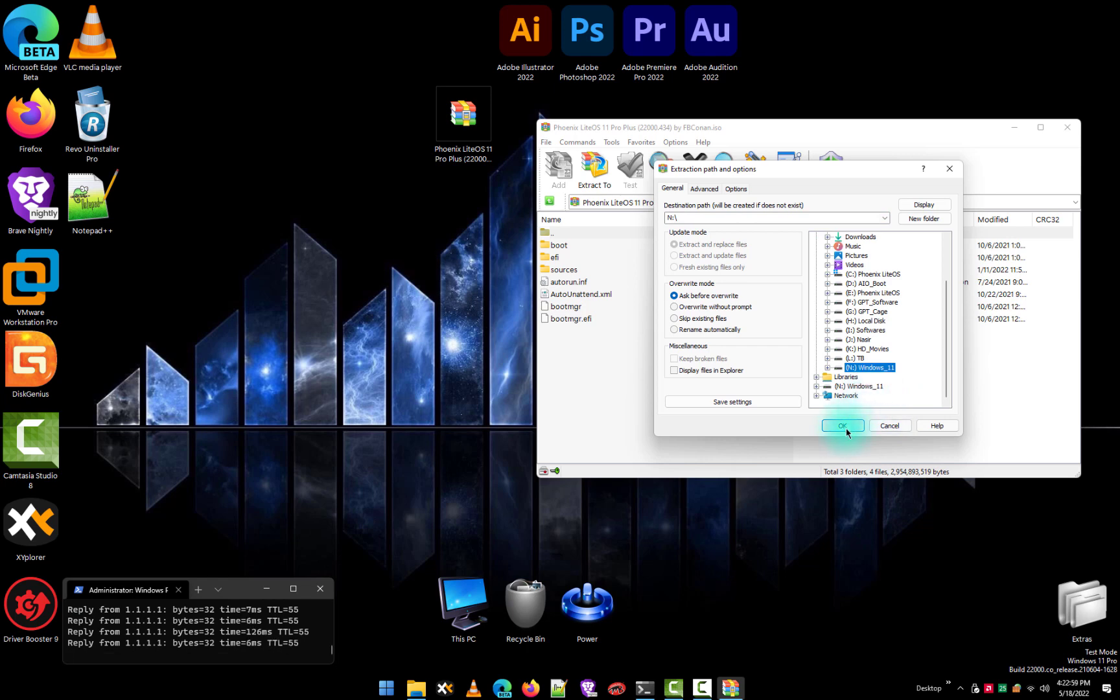
pyautogui.click(844, 427)
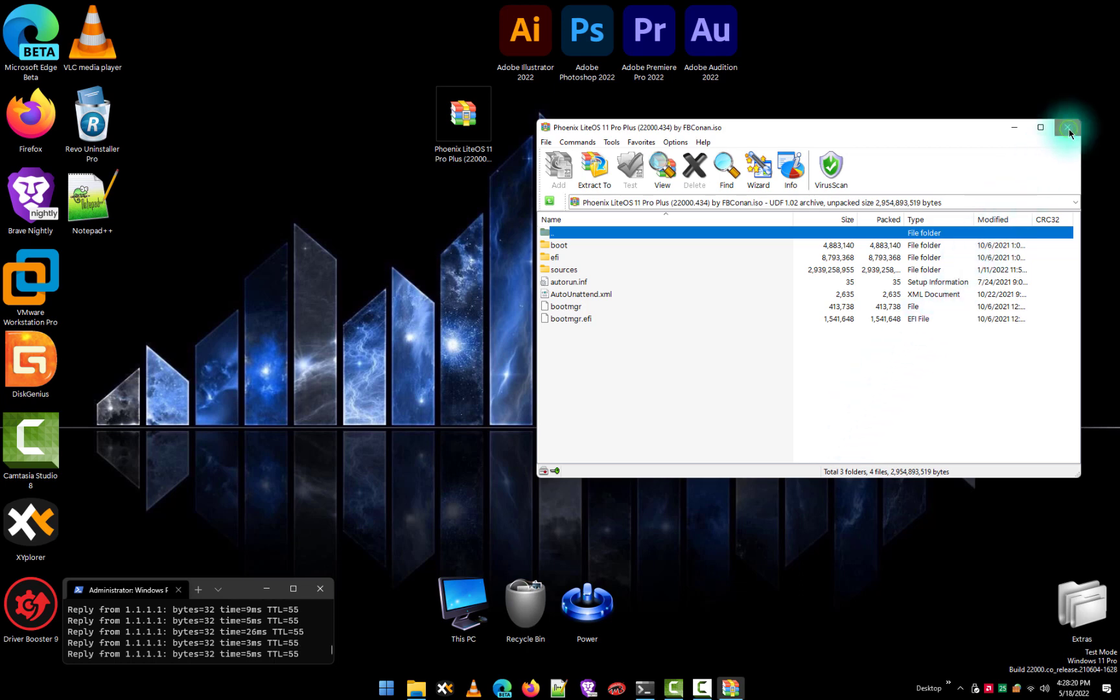
pyautogui.click(1068, 129)
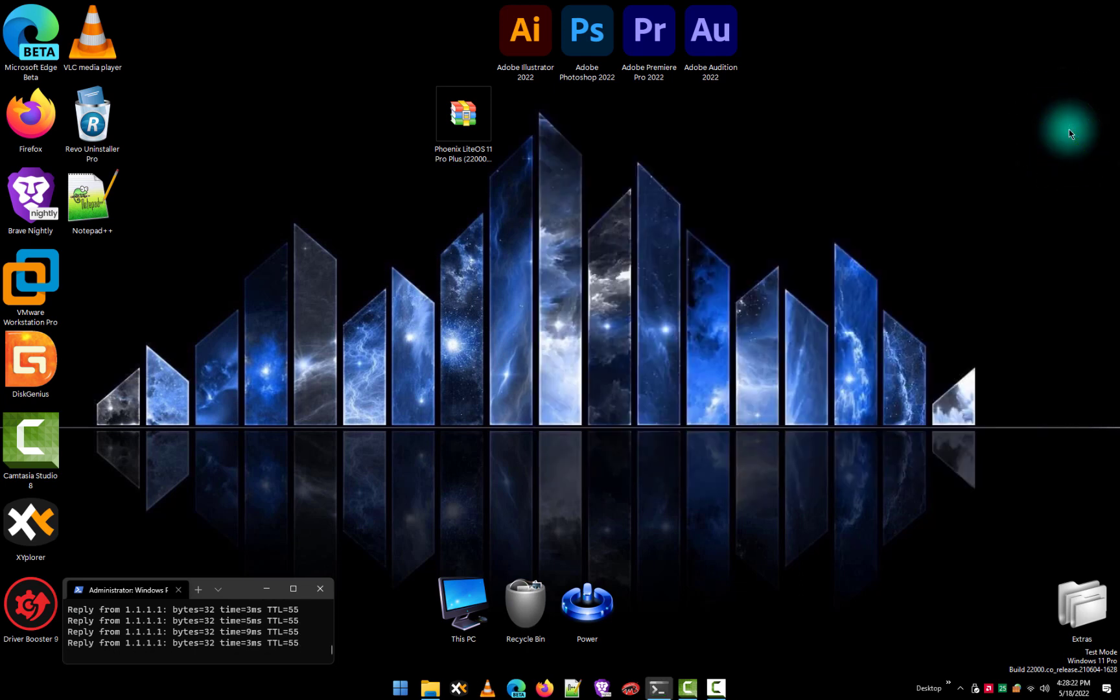
# Check the extracted files and used space on the Windows_11 (N:) drive under This PC, and close File Explorer.
pyautogui.doubleClick(480, 639)
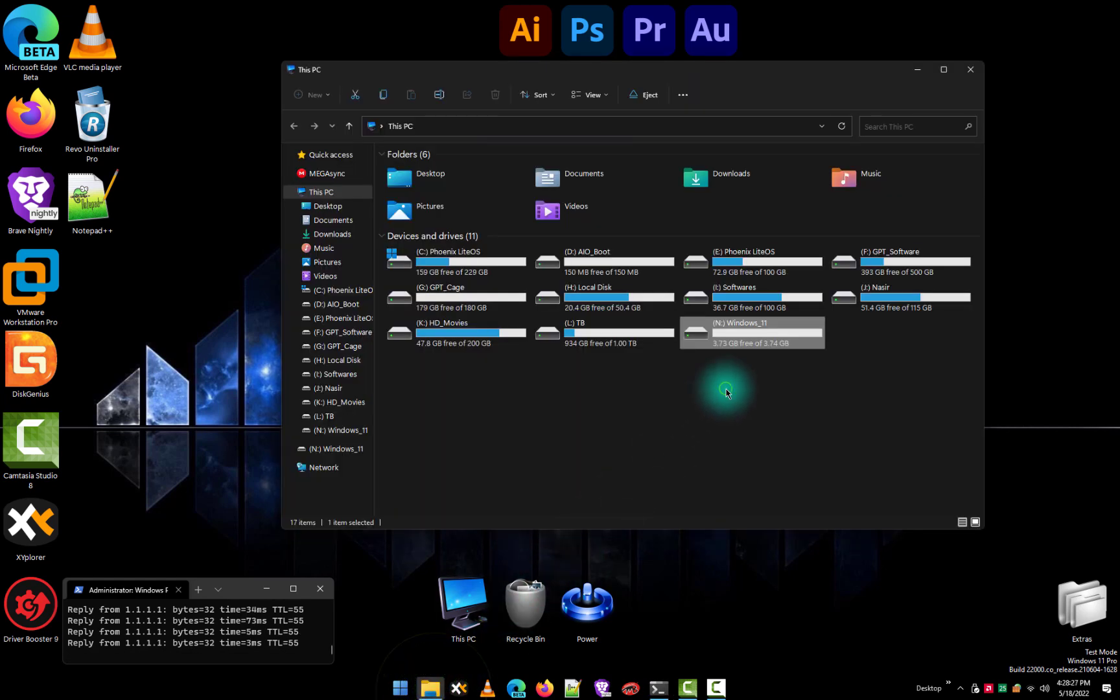
pyautogui.doubleClick(741, 336)
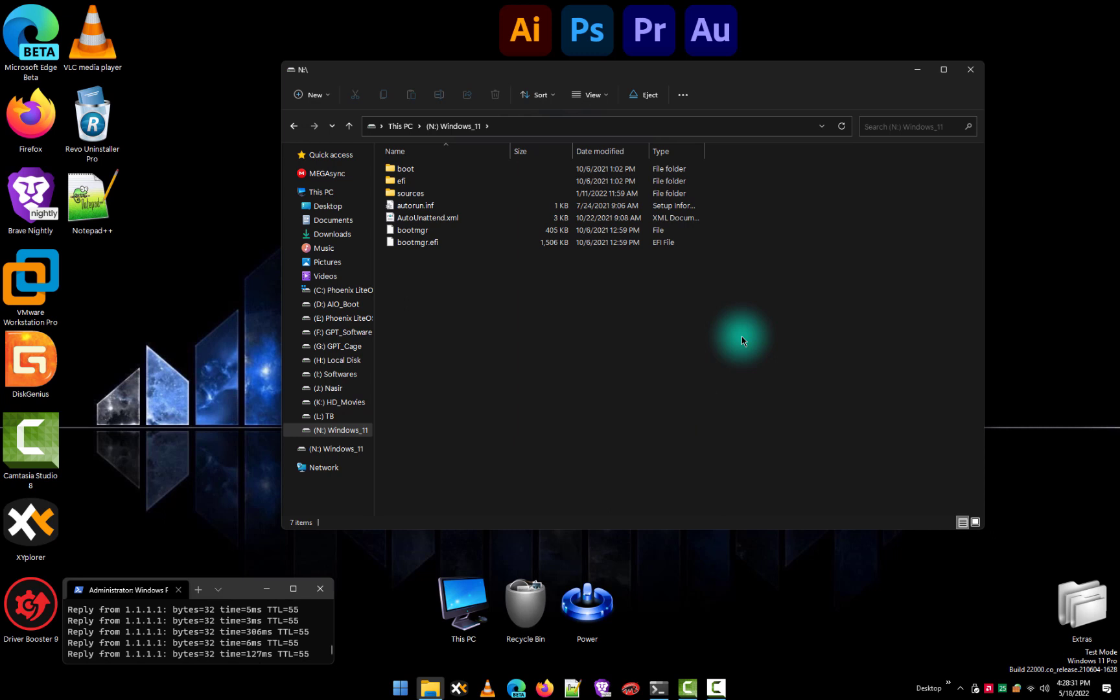
pyautogui.hotkey('alt', 'Left')
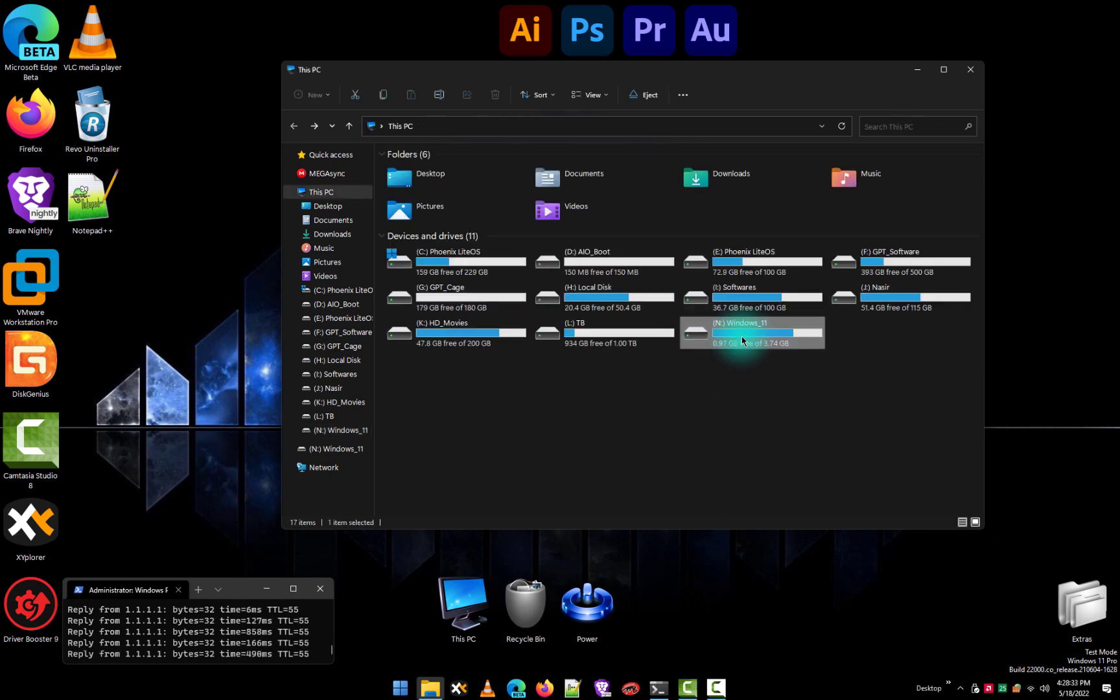
pyautogui.click(731, 422)
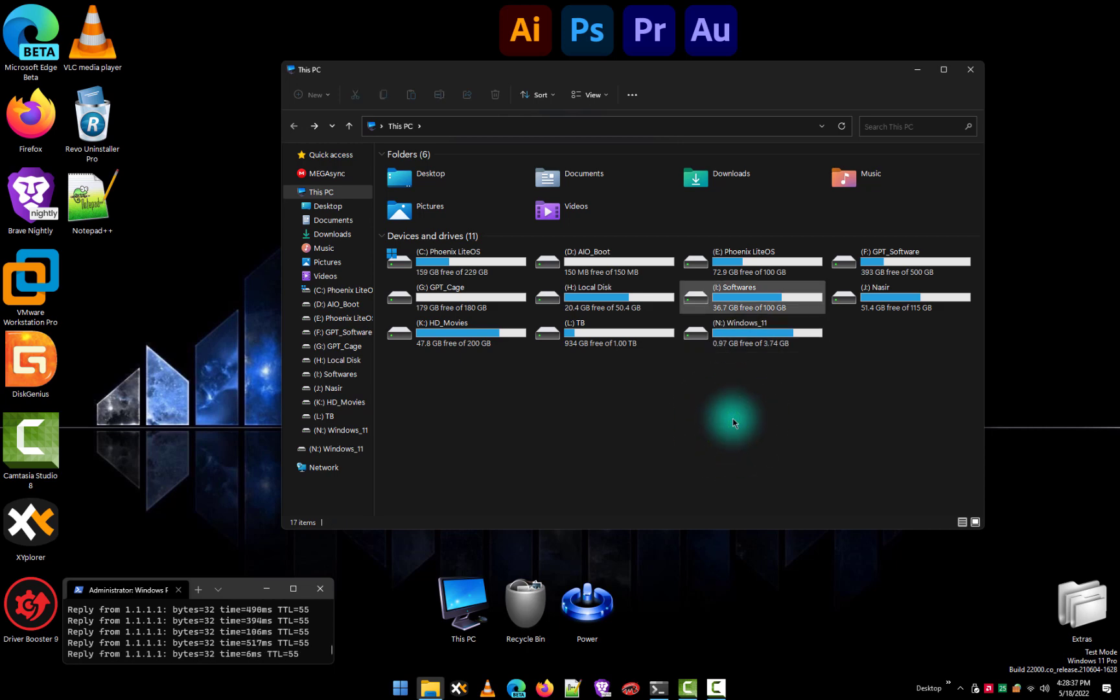
pyautogui.click(972, 72)
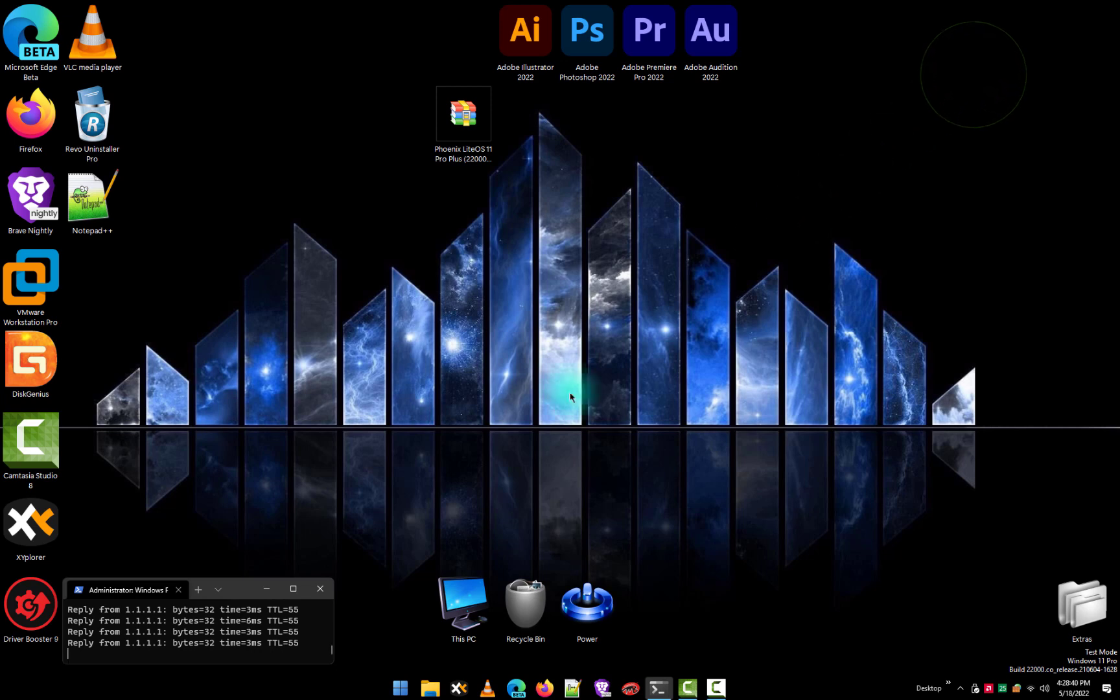
# Close the terminal window running the ping and move the Phoenix LiteOS 11 ISO icon to a free desktop spot.
pyautogui.click(326, 583)
pyautogui.click(527, 426)
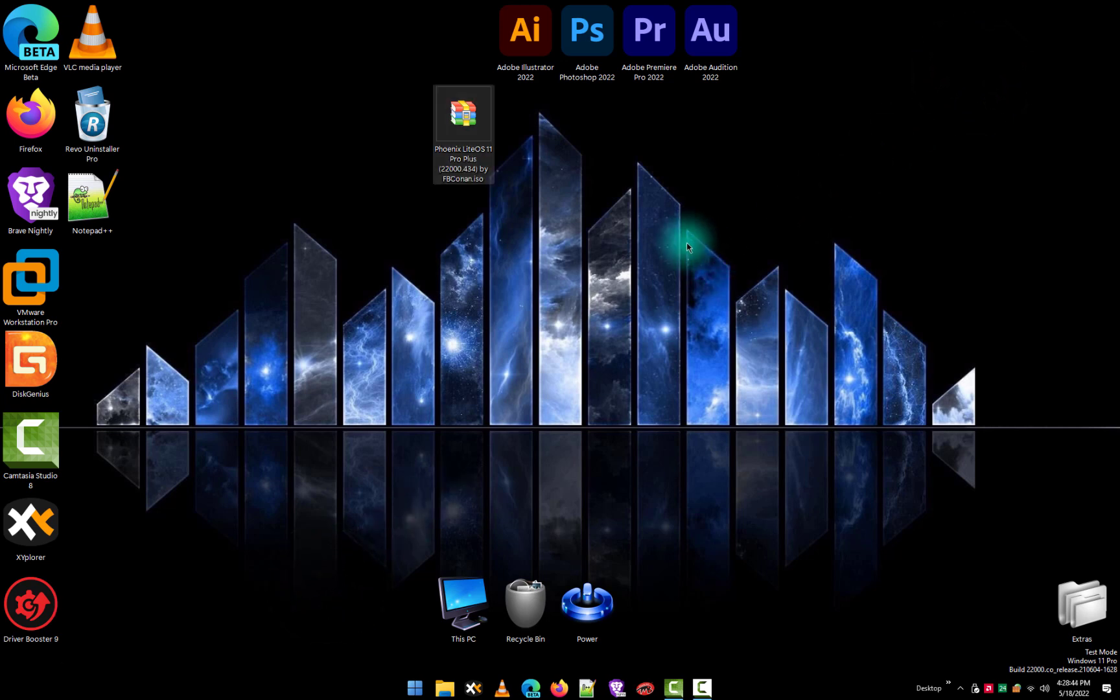
pyautogui.moveTo(461, 129); pyautogui.dragTo(407, 192)
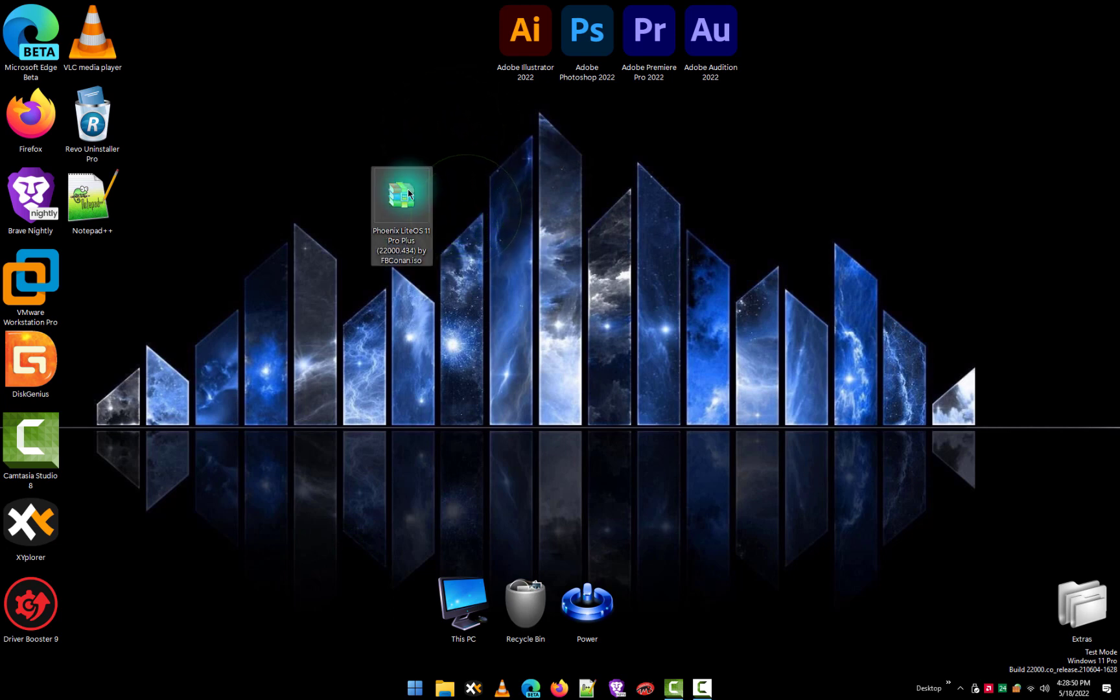
pyautogui.click(498, 240)
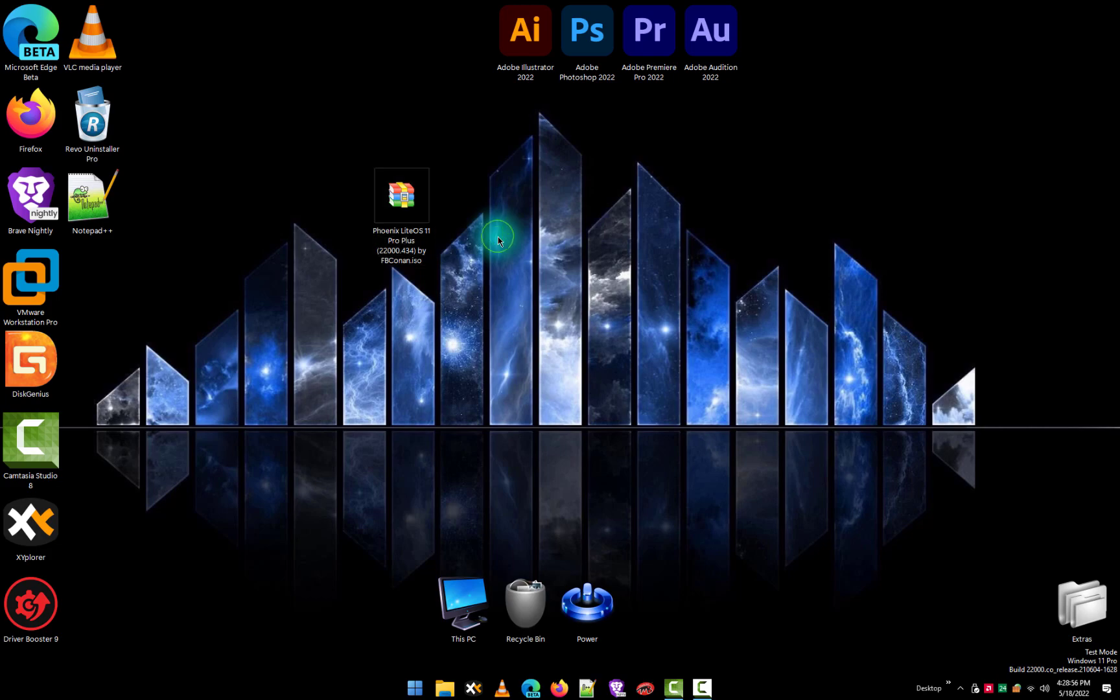